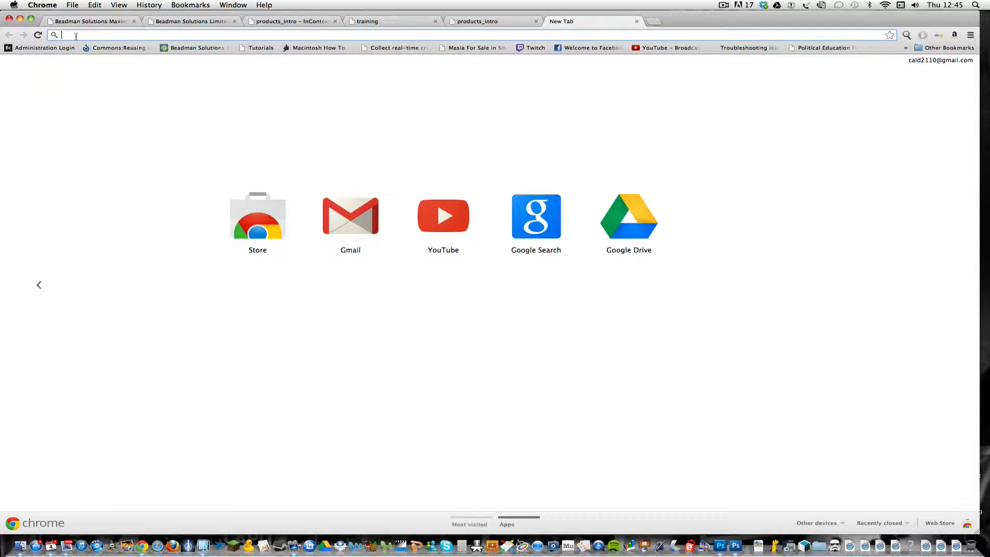
- Go to pixlr.com to load the online photo editor
{"action": "type", "text": "pi"}
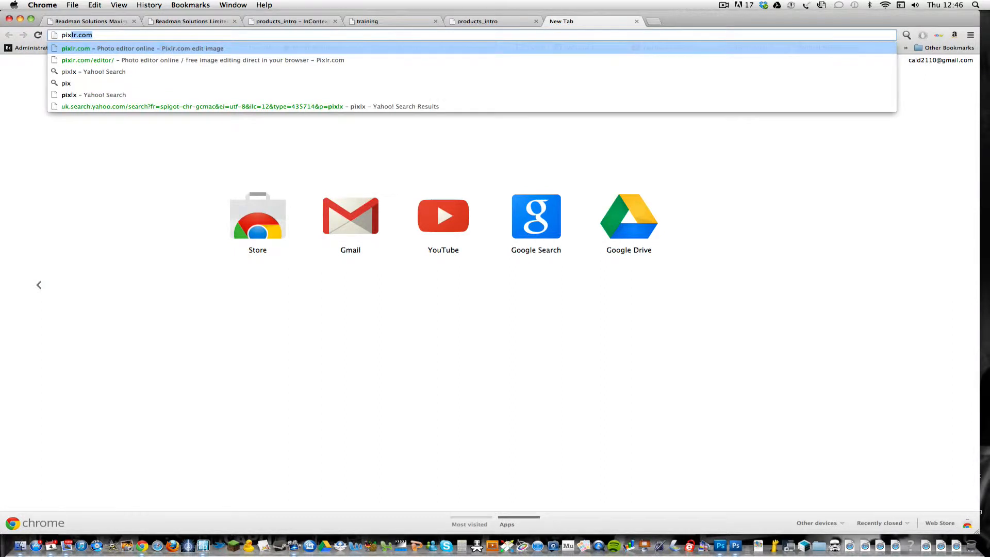
{"action": "type", "text": "xlr.co"}
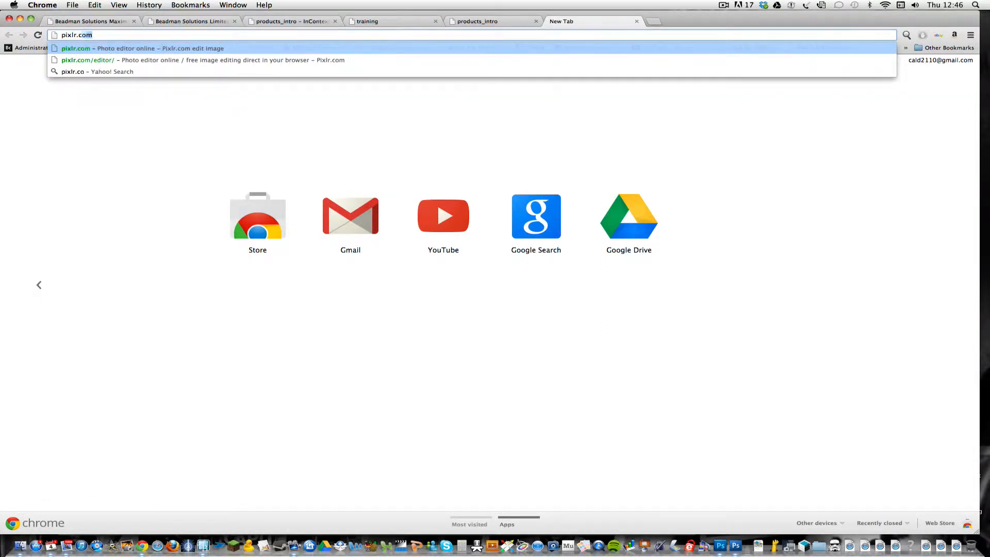
{"action": "key", "text": "Return"}
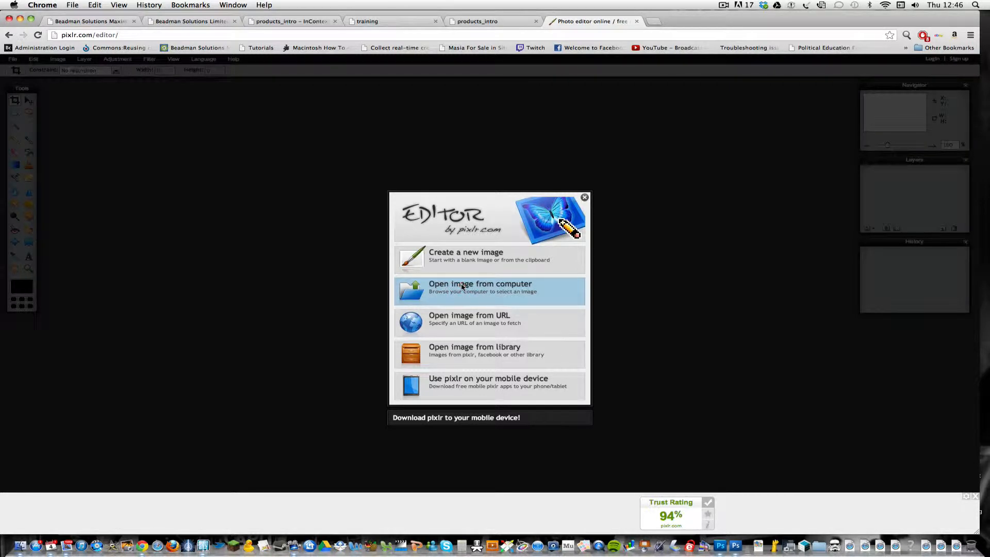
- Open the images traning.jpg and traing1.jpg from the istockphoto_watermarked_samples folder on the computer
{"action": "left_click", "coordinate": [462, 286]}
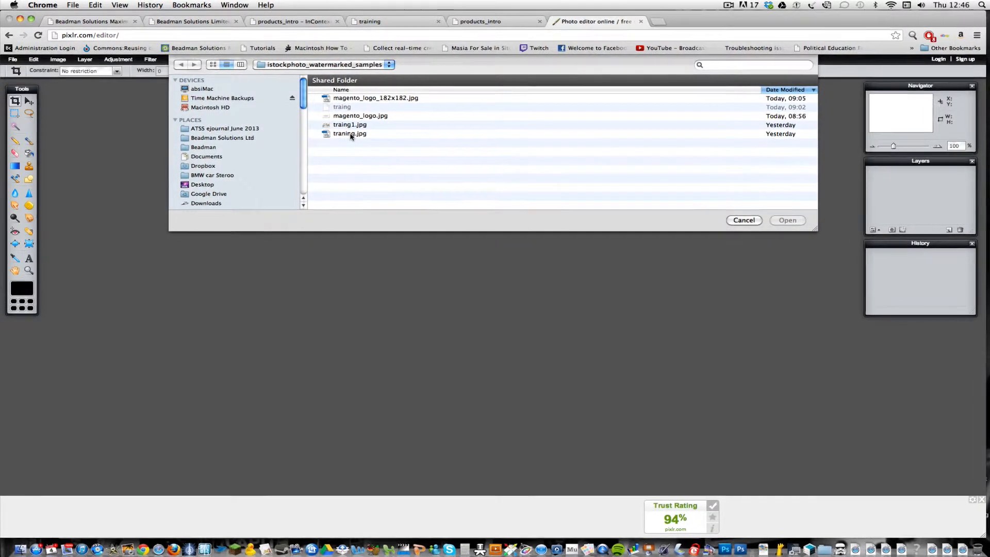
{"action": "double_click", "coordinate": [363, 140]}
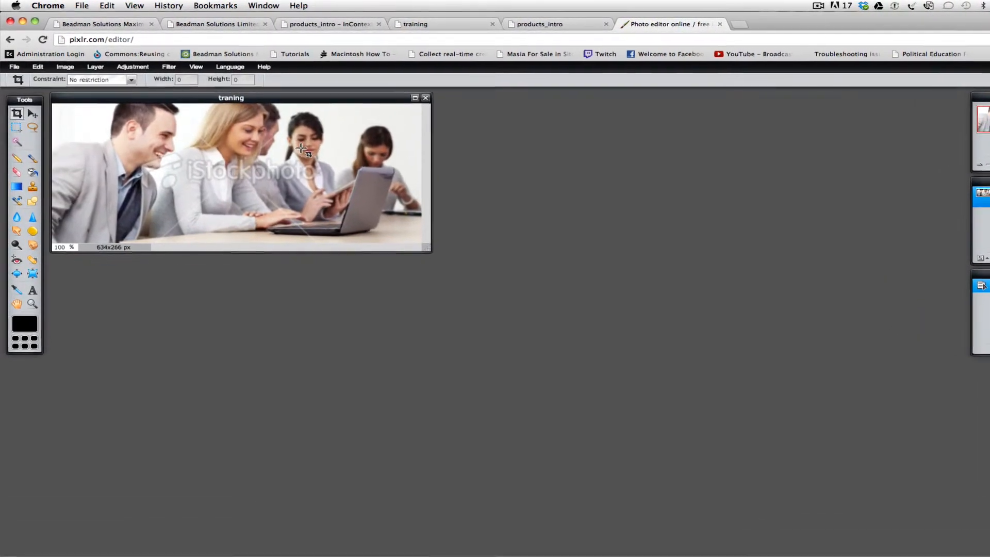
{"action": "key", "text": "super+o"}
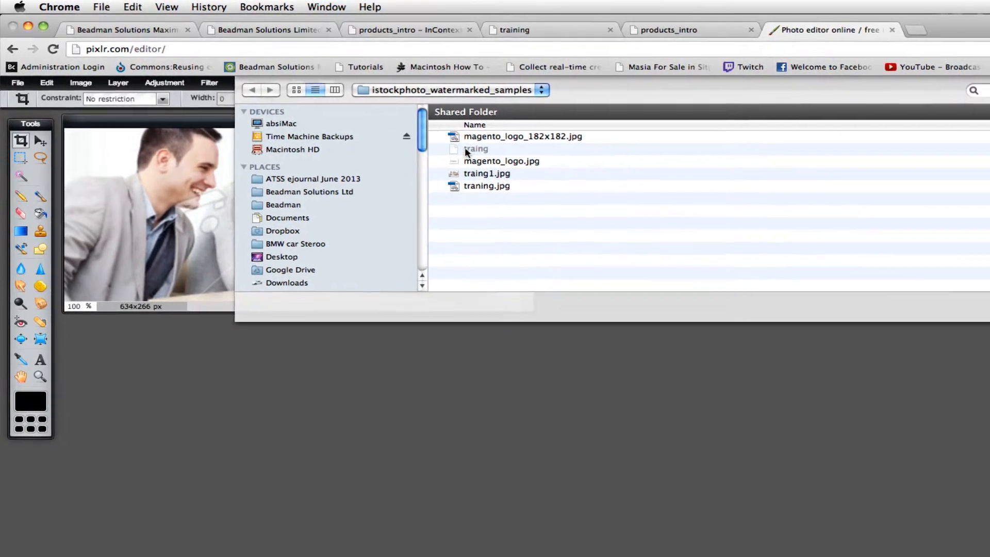
{"action": "double_click", "coordinate": [477, 171]}
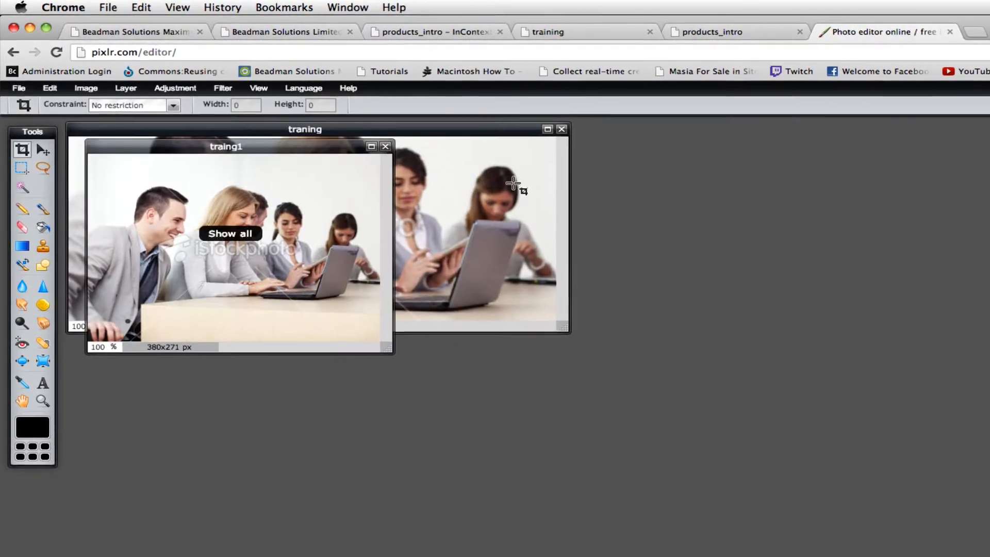
- Move the traing1 image window away from the corner and enlarge it to leave empty space around the photo
{"action": "left_click_drag", "start_coordinate": [261, 144], "coordinate": [450, 203]}
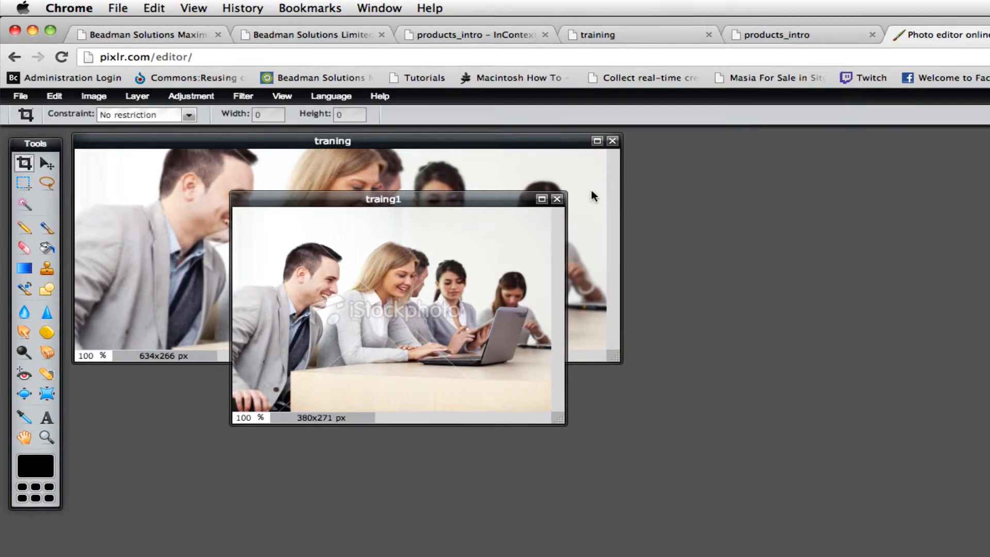
{"action": "mouse_move", "coordinate": [421, 199]}
{"action": "left_mouse_down"}
{"action": "mouse_move", "coordinate": [580, 249]}
{"action": "mouse_move", "coordinate": [473, 228]}
{"action": "mouse_move", "coordinate": [415, 196]}
{"action": "left_mouse_up"}
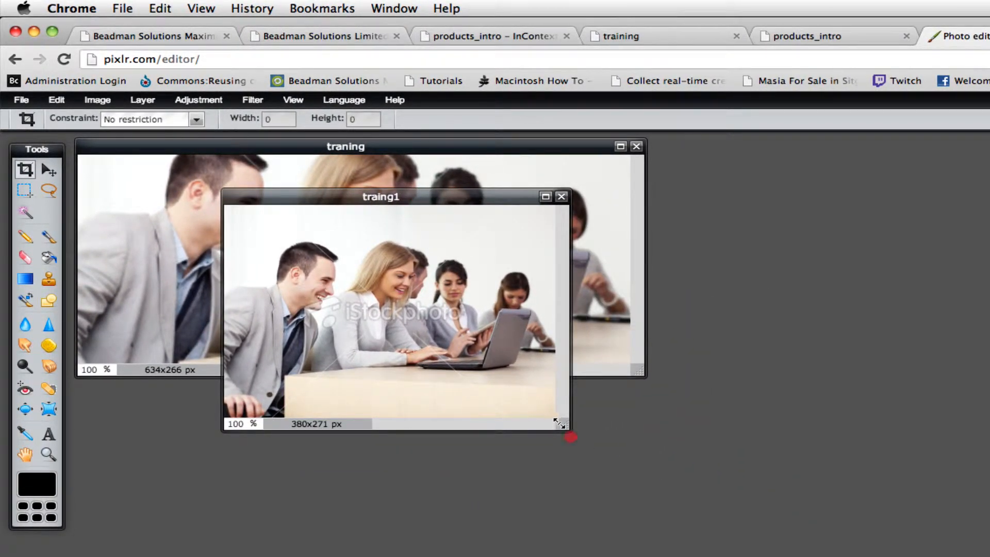
{"action": "left_click_drag", "start_coordinate": [560, 423], "coordinate": [839, 556]}
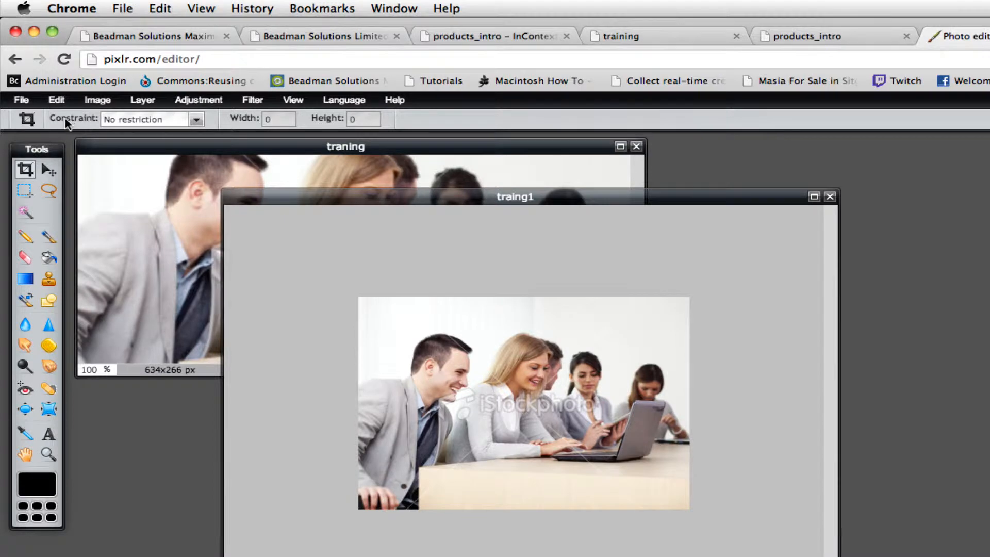
- Crop the traing1 photo across its full width around the people, using an output size of 634 × 266, and move its window aside
{"action": "left_click", "coordinate": [195, 121]}
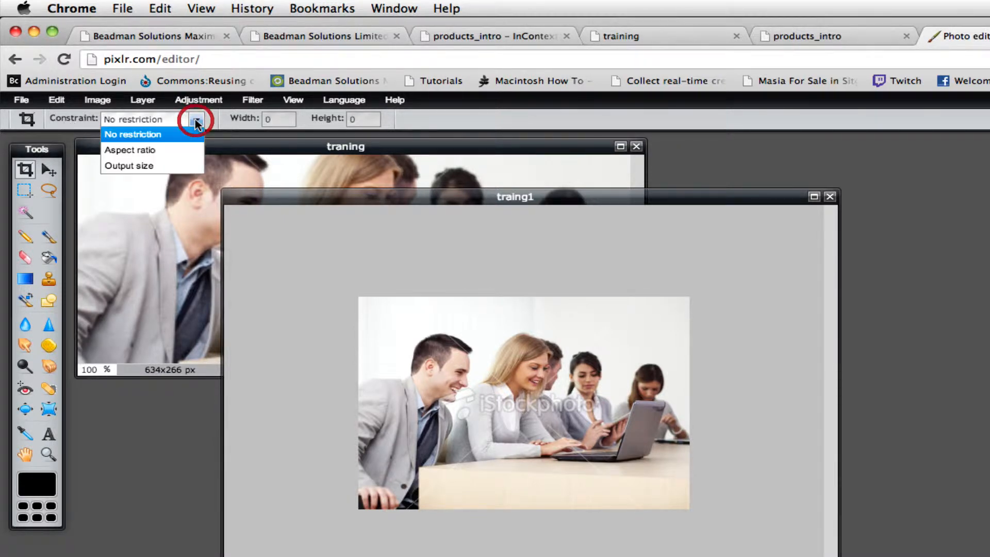
{"action": "left_click", "coordinate": [151, 167]}
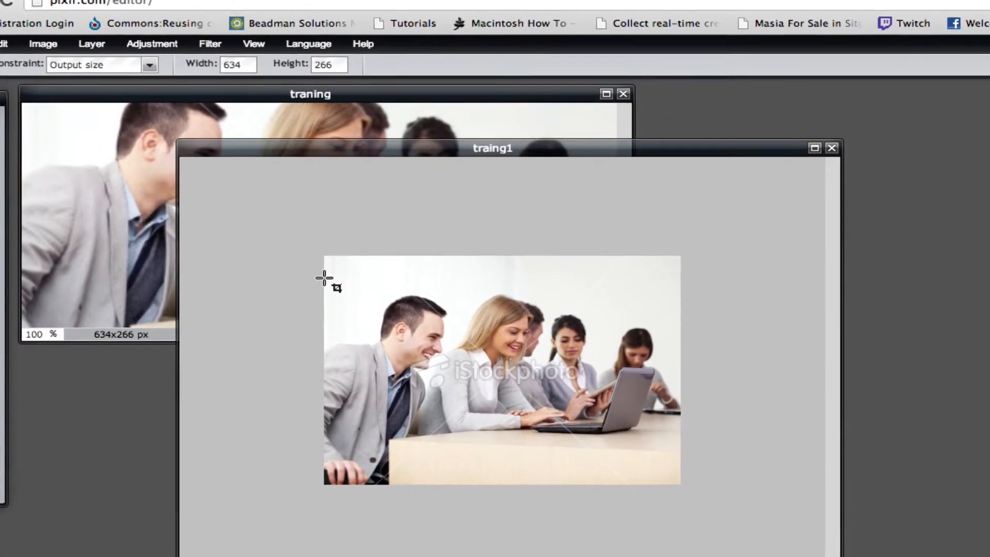
{"action": "left_click_drag", "start_coordinate": [309, 264], "coordinate": [732, 377]}
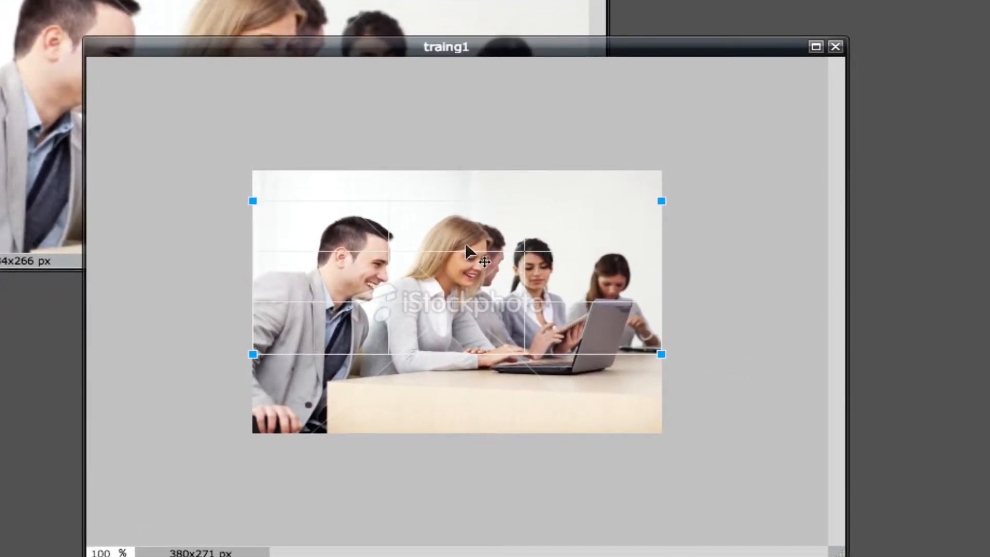
{"action": "left_click_drag", "start_coordinate": [466, 251], "coordinate": [467, 275]}
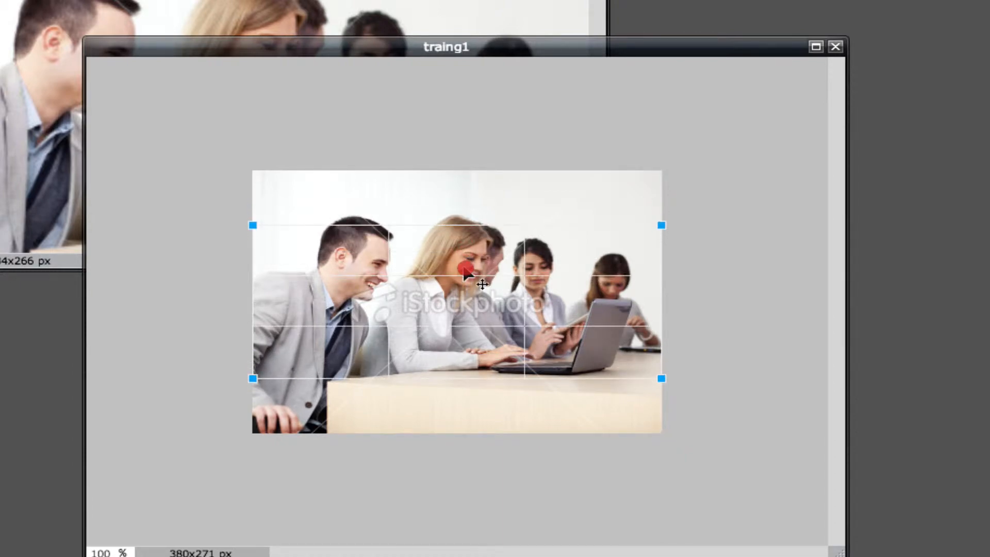
{"action": "left_click_drag", "start_coordinate": [466, 274], "coordinate": [467, 279]}
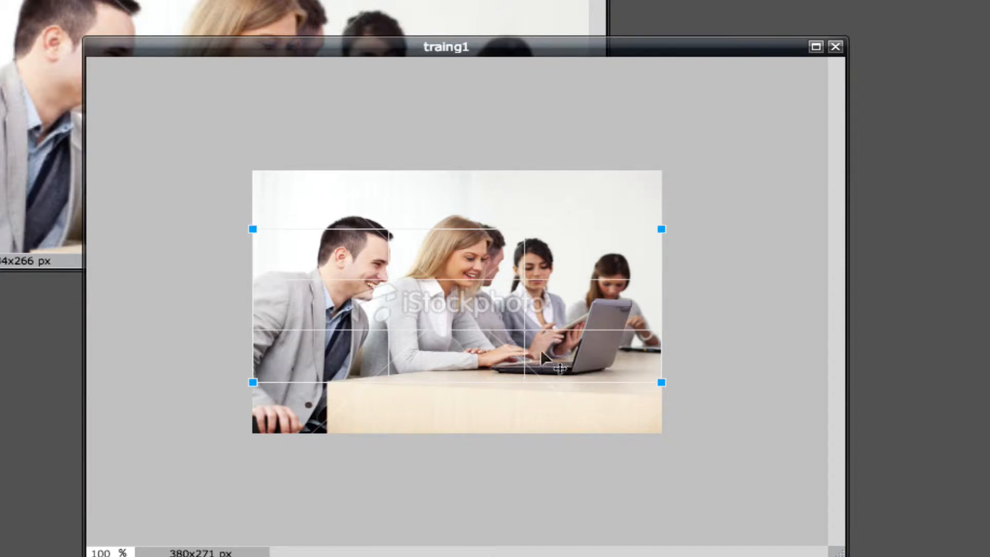
{"action": "double_click", "coordinate": [452, 308]}
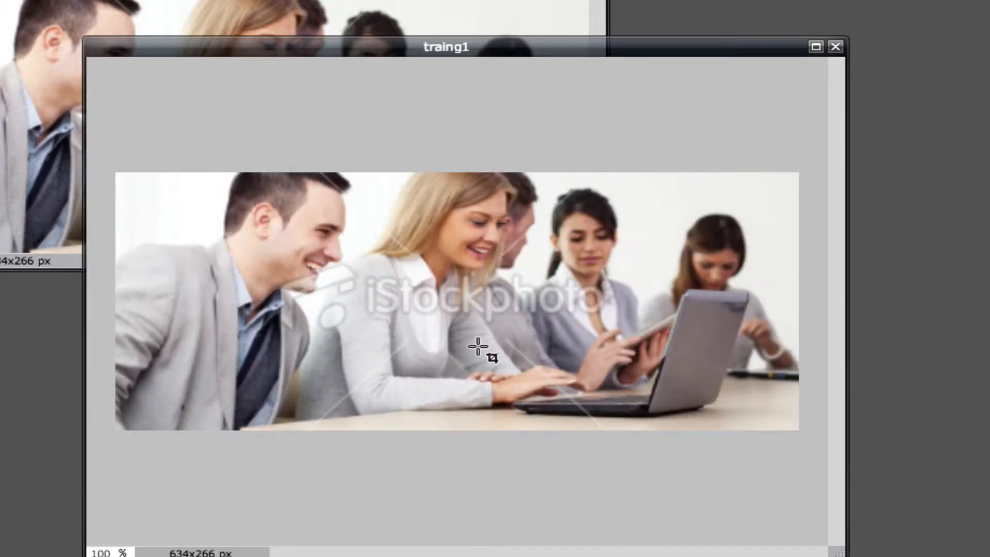
{"action": "left_click_drag", "start_coordinate": [132, 46], "coordinate": [645, 98]}
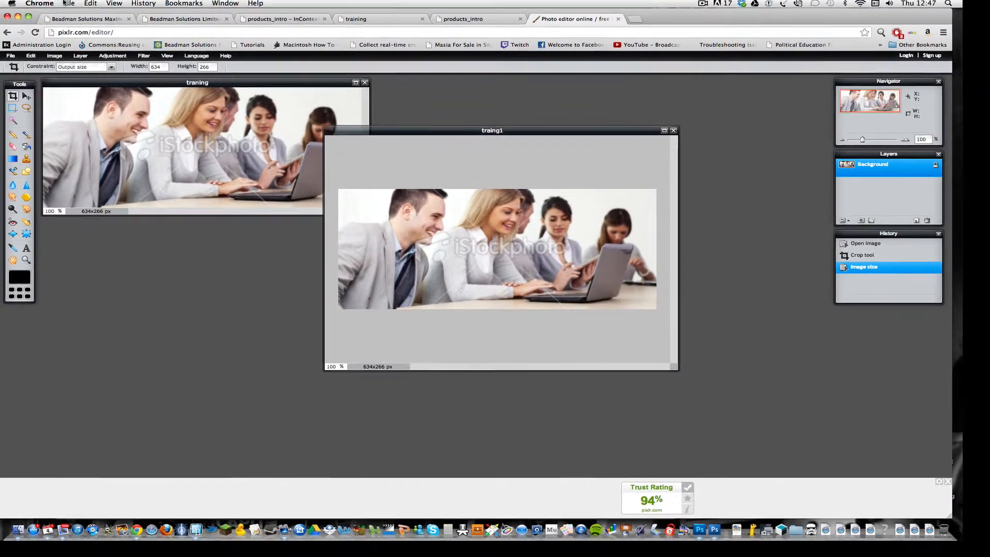
- Start saving the cropped image to the computer as a JPEG and add the .jpg extension to its name
{"action": "left_click", "coordinate": [66, 1]}
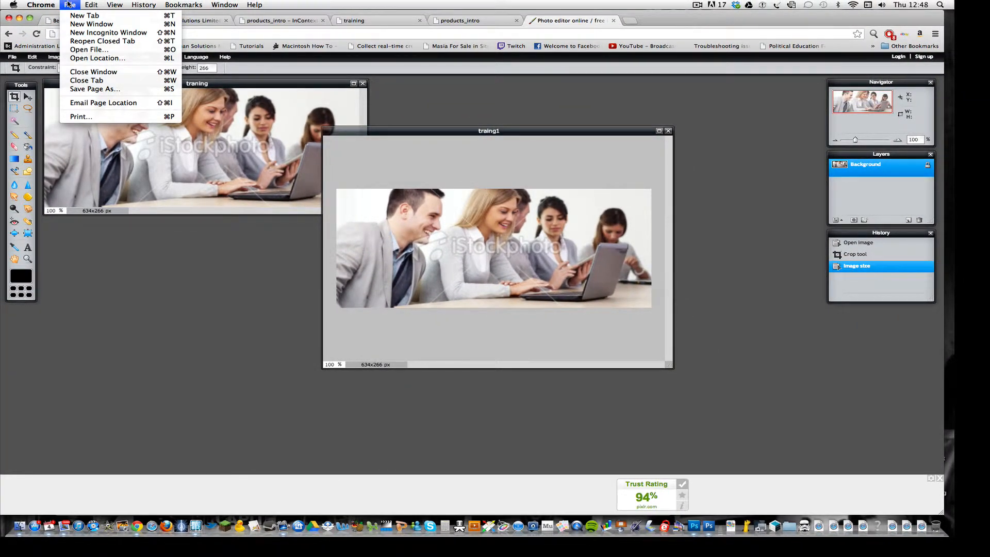
{"action": "left_click", "coordinate": [70, 4]}
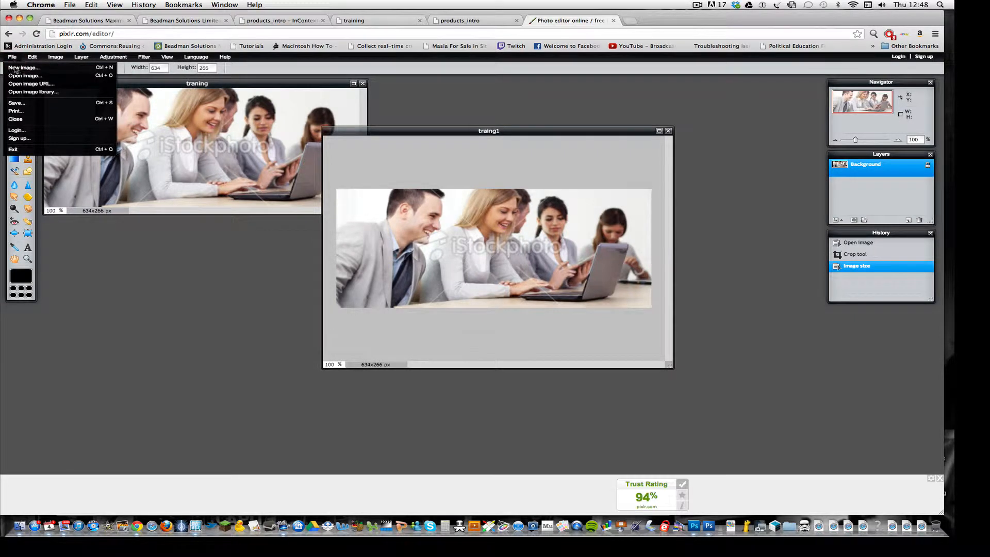
{"action": "left_click", "coordinate": [15, 103]}
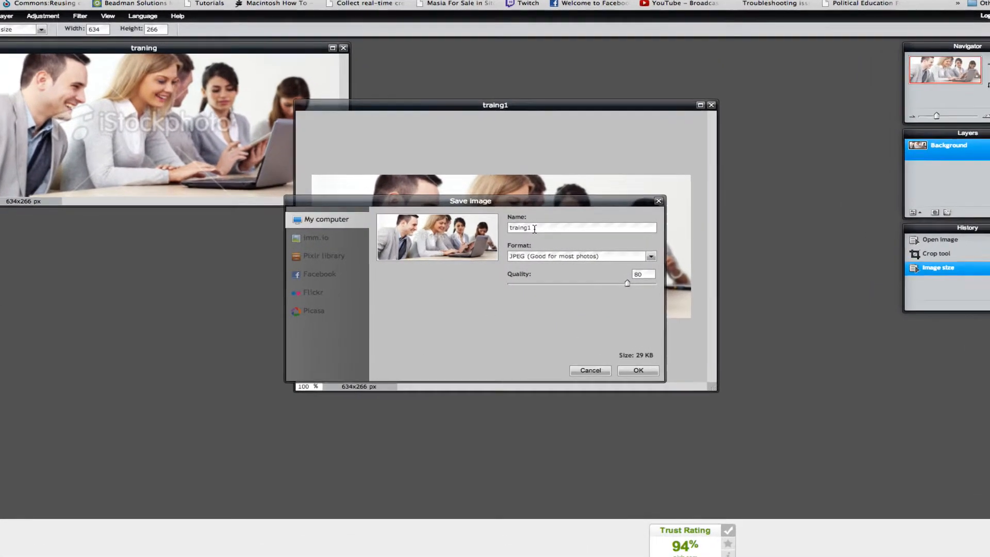
{"action": "left_click", "coordinate": [546, 225]}
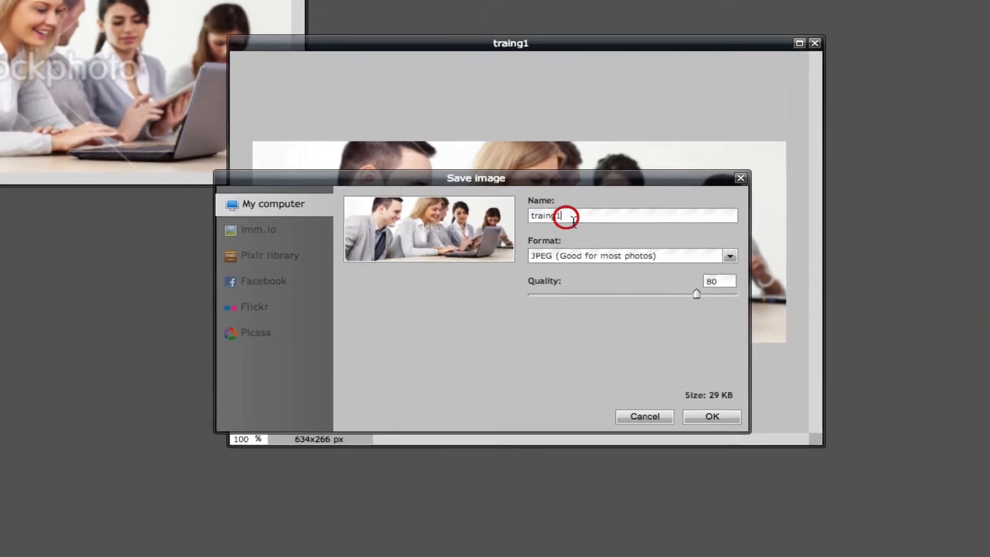
{"action": "type", "text": "."}
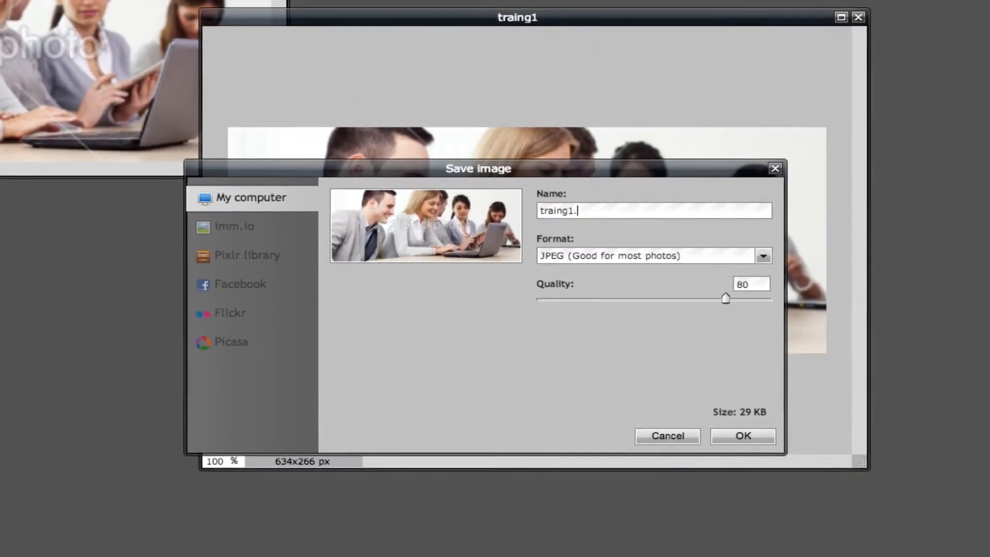
{"action": "type", "text": "jpg"}
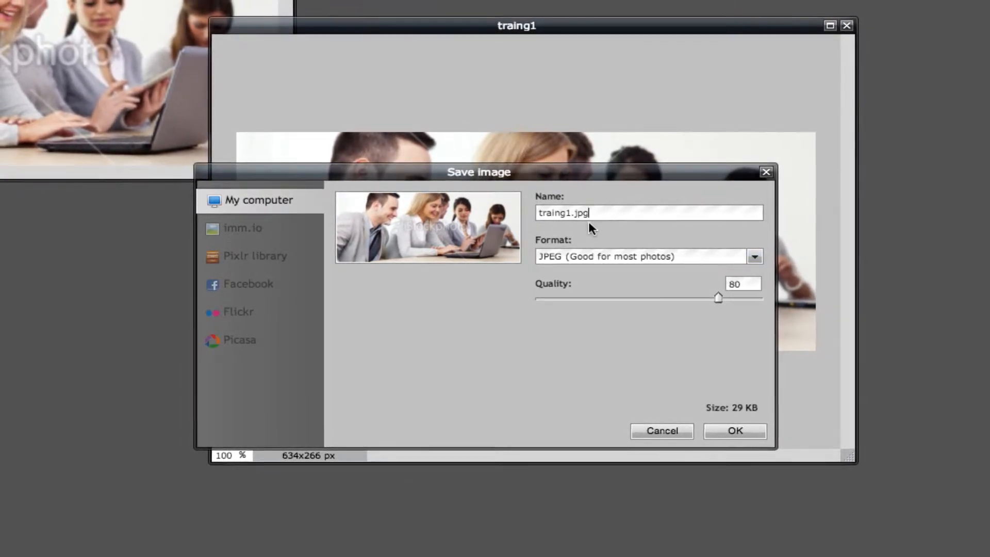
- Save the image as traing634x266.jpg in the watermarked samples folder and close it without saving again
{"action": "left_click_drag", "start_coordinate": [571, 214], "coordinate": [564, 214]}
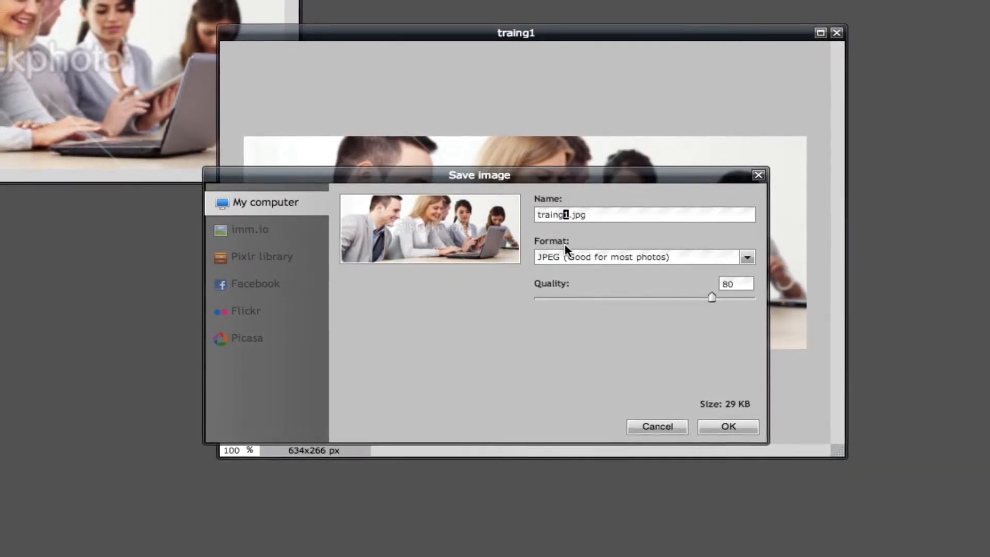
{"action": "type", "text": "634"}
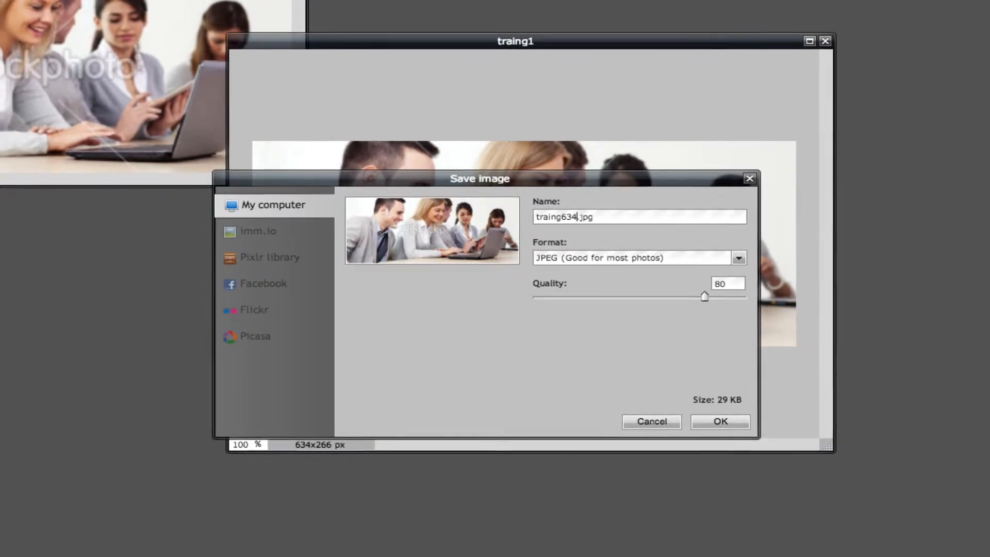
{"action": "type", "text": "x"}
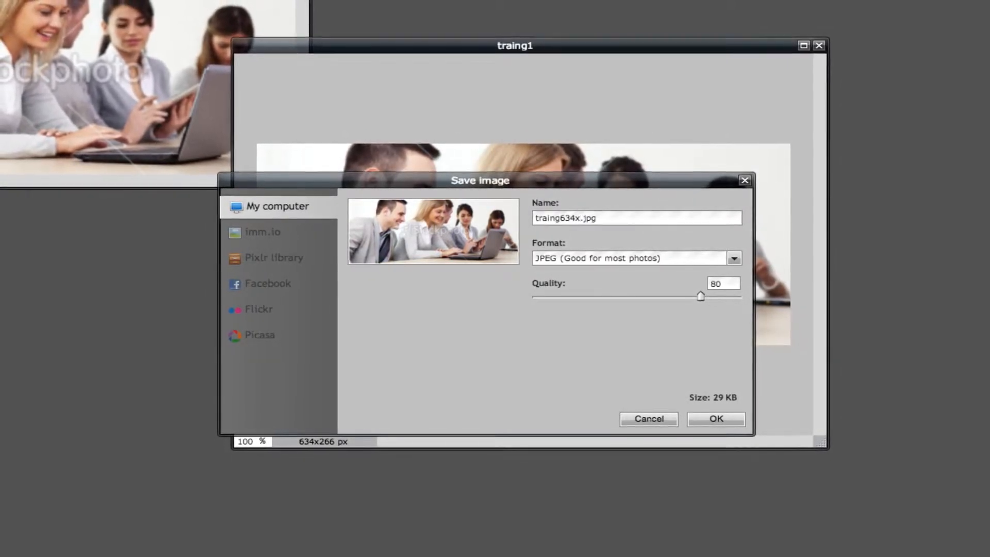
{"action": "type", "text": "266"}
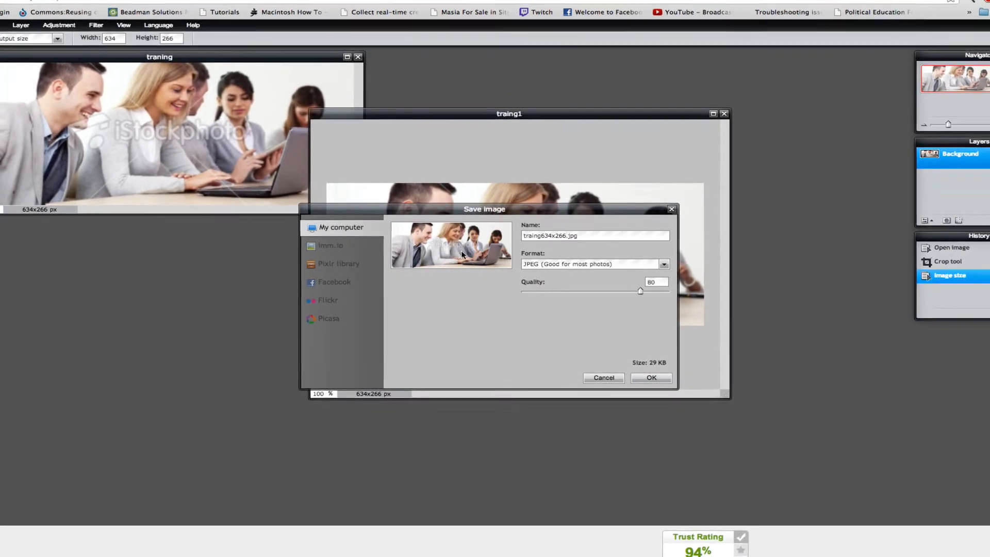
{"action": "left_click", "coordinate": [644, 373]}
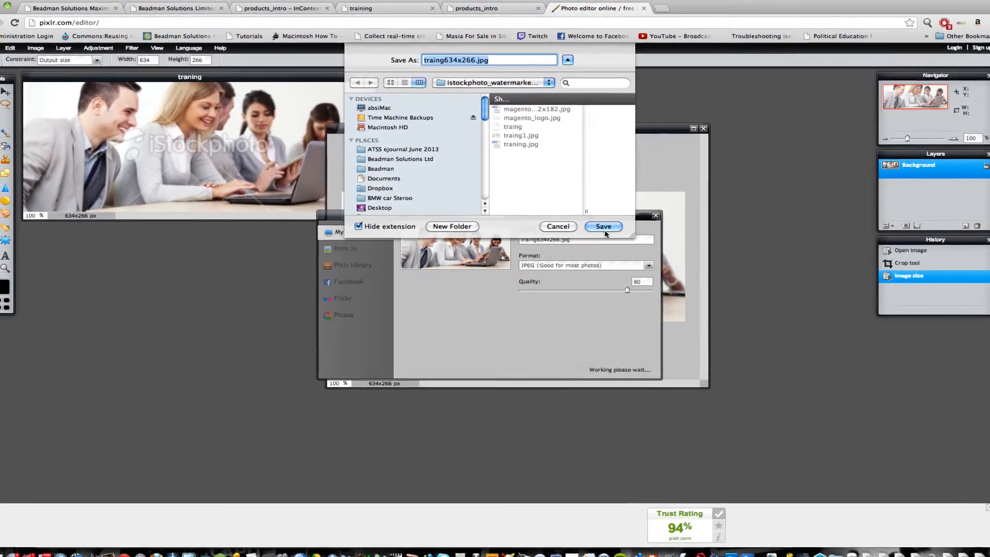
{"action": "left_click", "coordinate": [603, 227]}
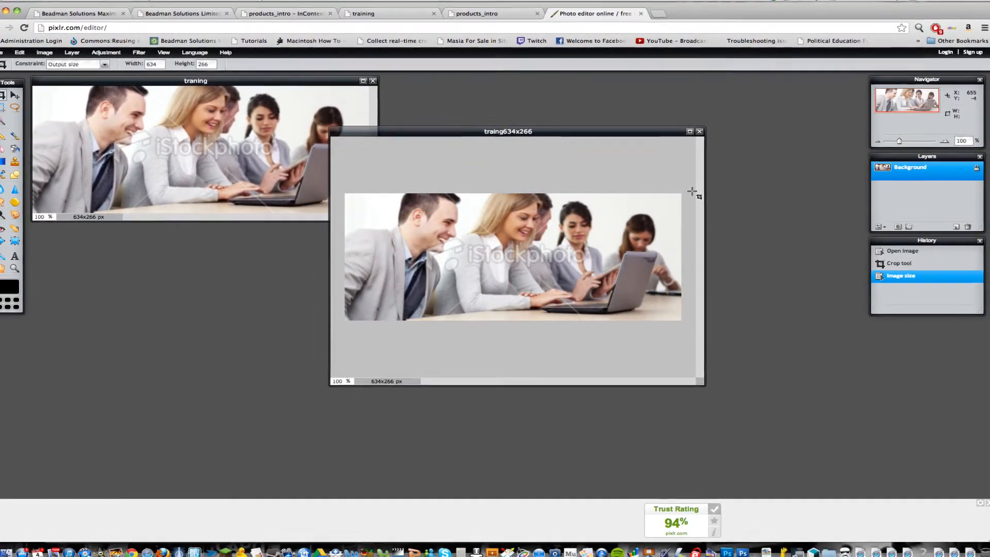
{"action": "left_click", "coordinate": [695, 136]}
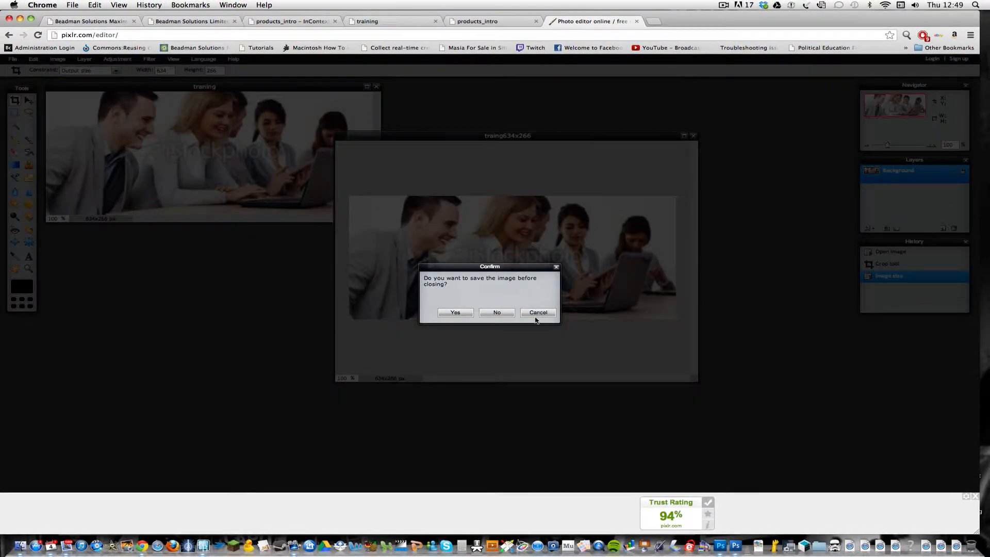
{"action": "left_click", "coordinate": [497, 313]}
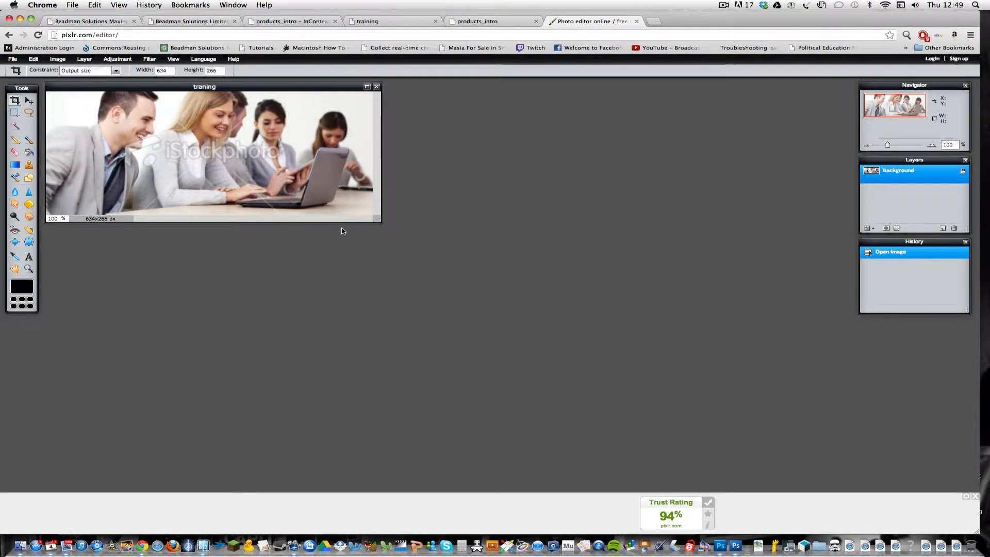
- Open magento_logo.jpg from the watermarked samples folder and enlarge its window to leave space around the logo
{"action": "key", "text": "super+o"}
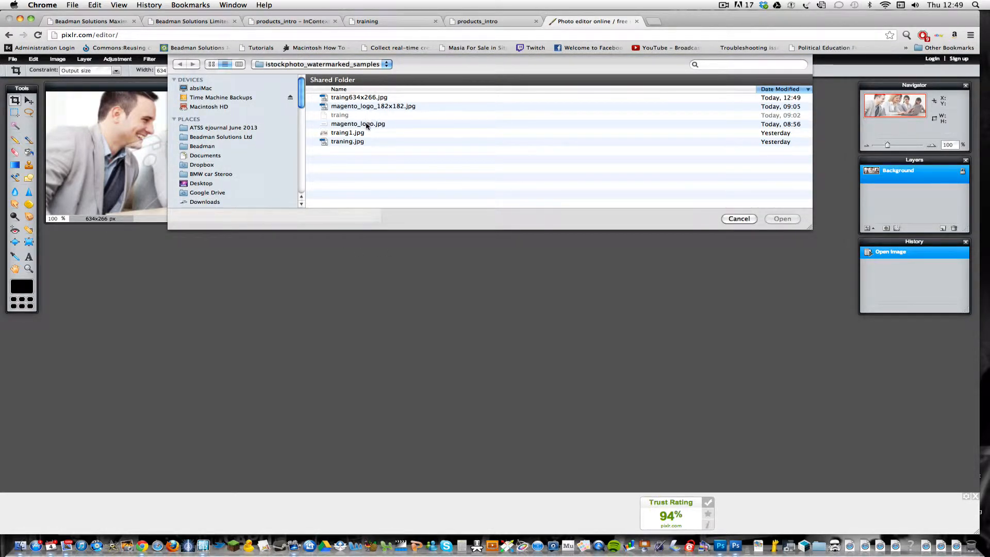
{"action": "double_click", "coordinate": [367, 124]}
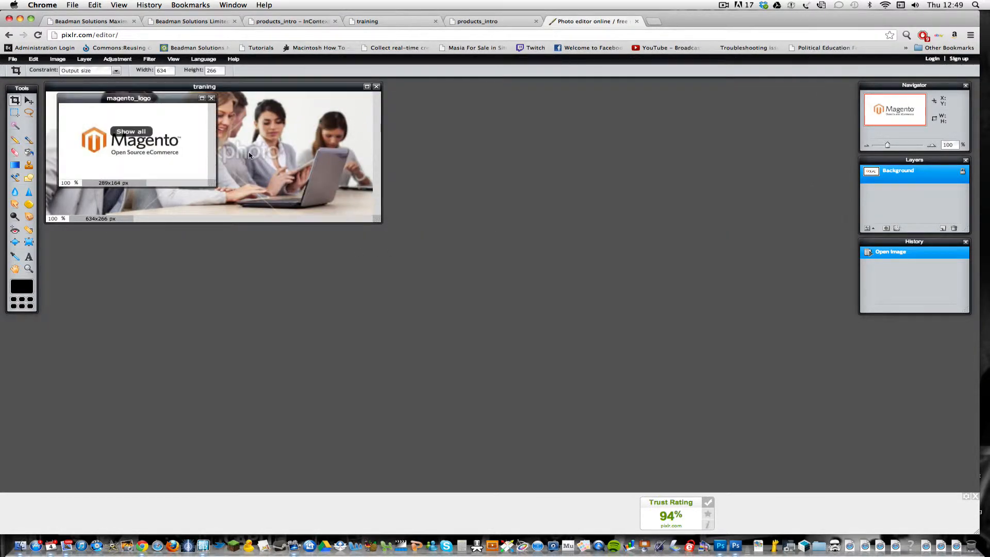
{"action": "left_click_drag", "start_coordinate": [212, 182], "coordinate": [422, 340]}
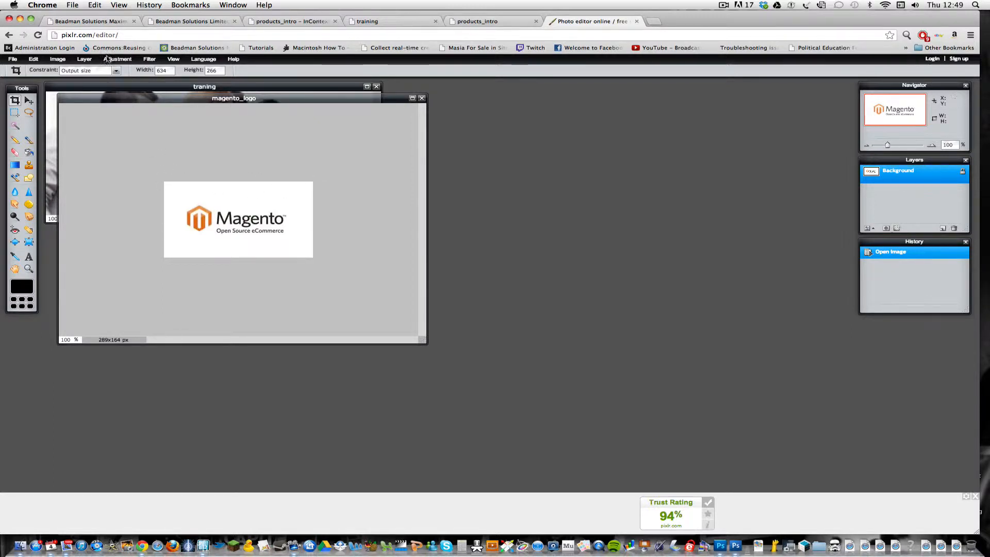
- Resize the Magento logo image to a width of 182 pixels with its proportions constrained
{"action": "left_click", "coordinate": [62, 63]}
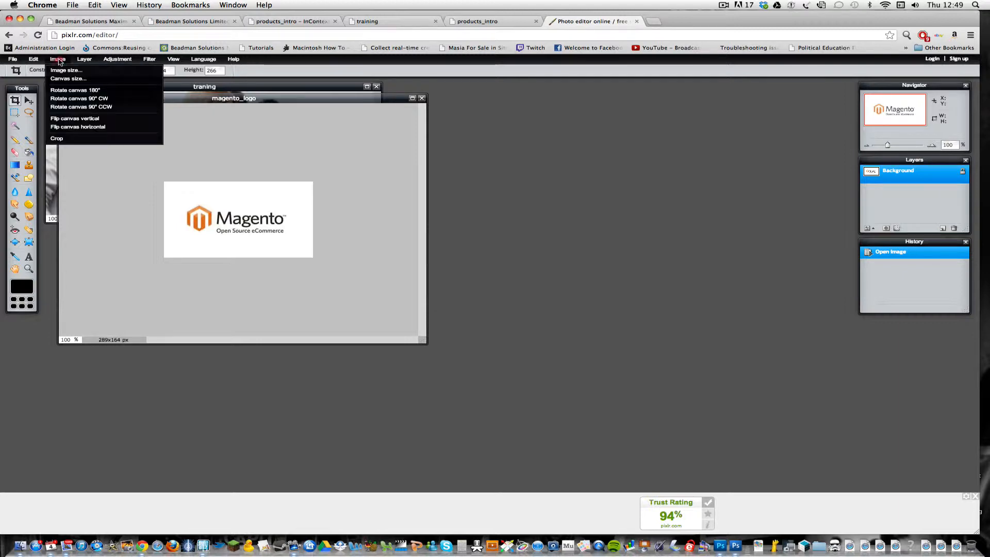
{"action": "left_click", "coordinate": [59, 72]}
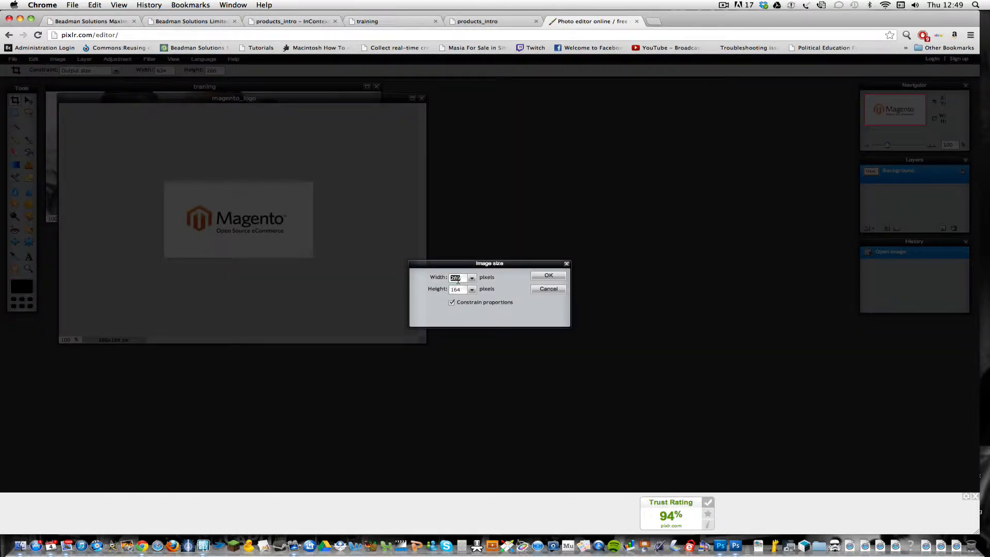
{"action": "type", "text": "182"}
{"action": "left_click", "coordinate": [546, 278]}
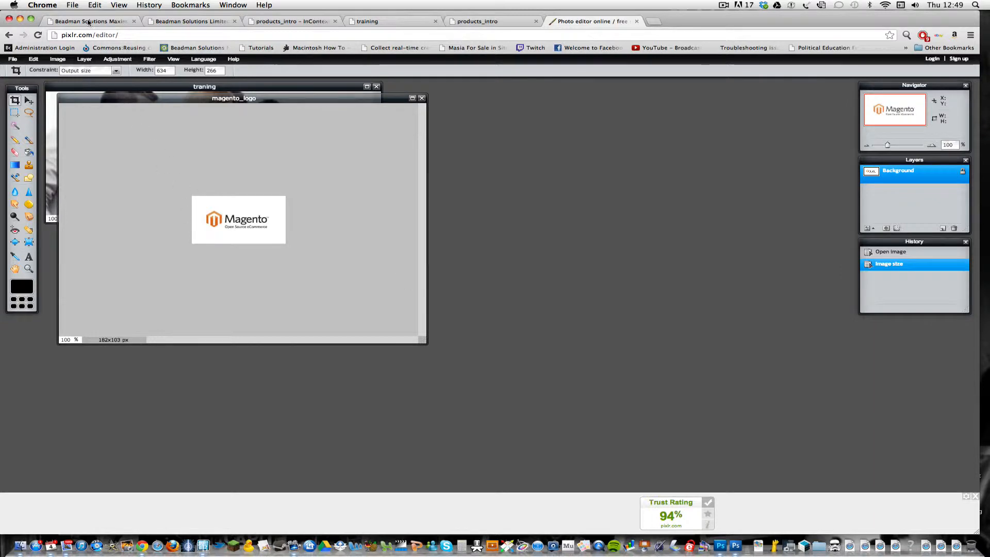
- Set the logo's canvas height to 182 pixels, anchoring the existing image at the centre
{"action": "left_click", "coordinate": [58, 59]}
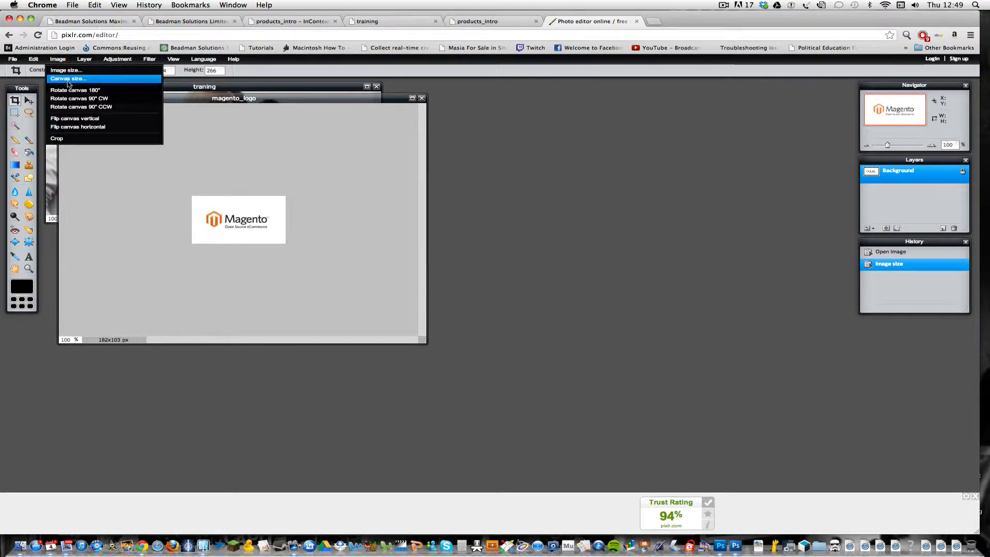
{"action": "left_click", "coordinate": [69, 80]}
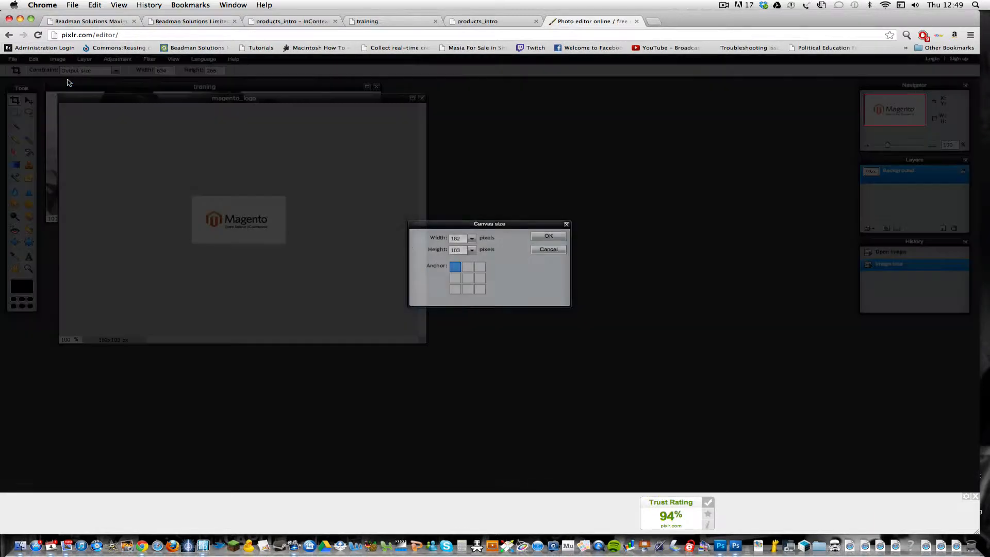
{"action": "left_click", "coordinate": [467, 279]}
{"action": "double_click", "coordinate": [455, 250]}
{"action": "type", "text": "182"}
{"action": "left_click", "coordinate": [548, 237]}
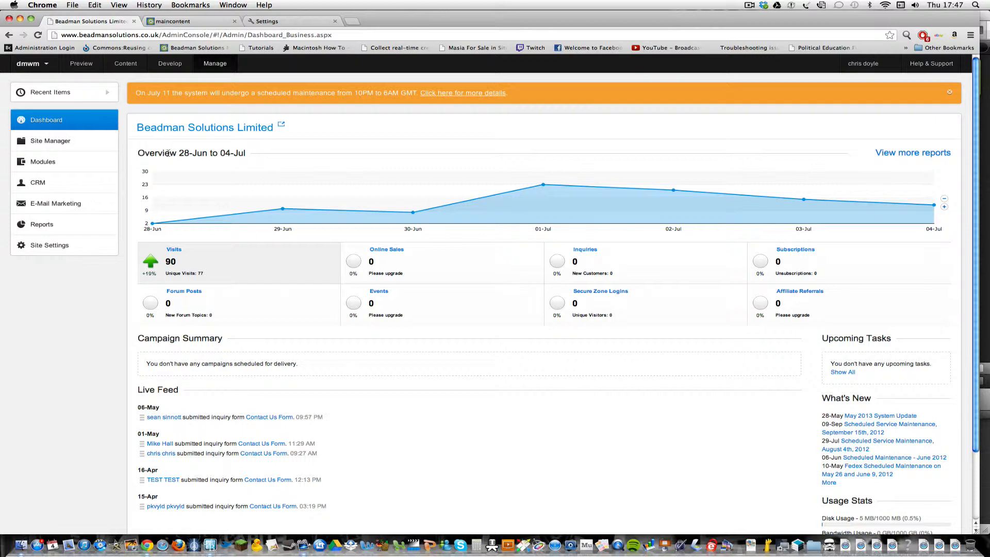
- In the Business Catalyst admin console, open the site for in-context editing and go through Services to the Management Consultancy page
{"action": "left_click", "coordinate": [125, 63]}
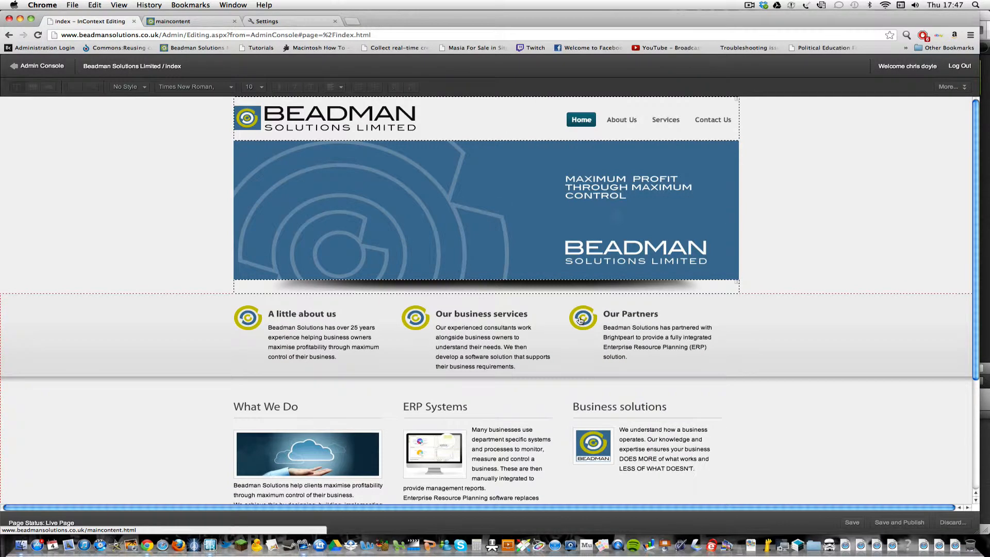
{"action": "left_click", "coordinate": [585, 320]}
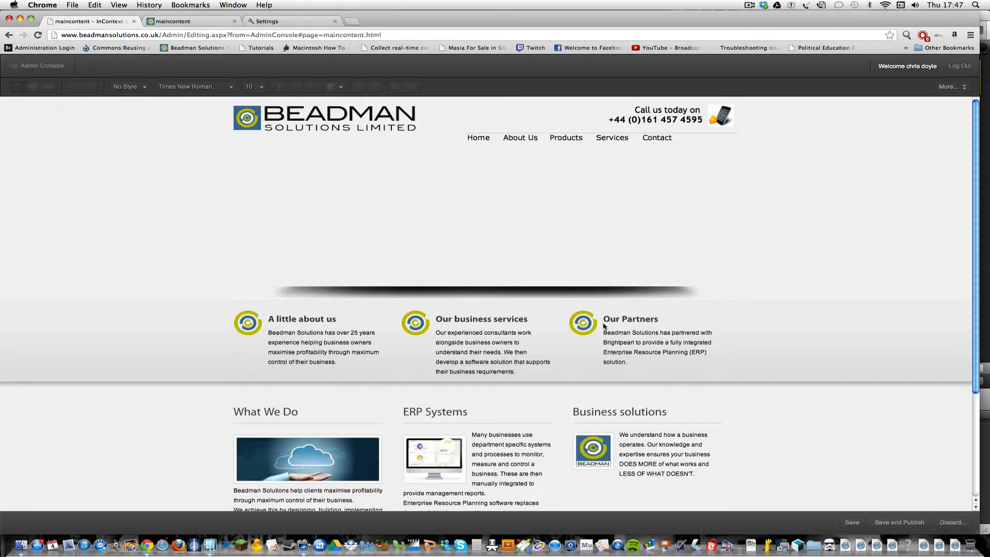
{"action": "left_click", "coordinate": [606, 139]}
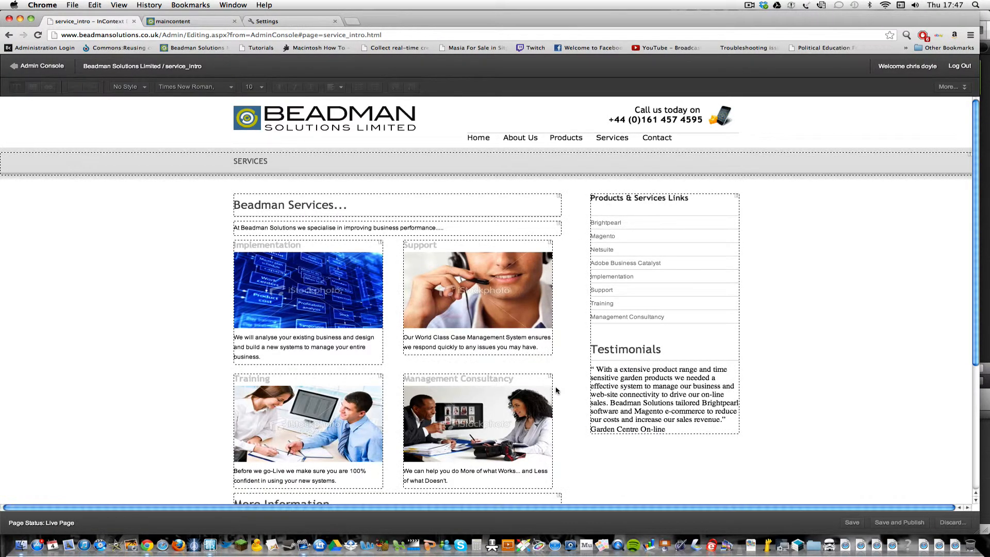
{"action": "mouse_move", "coordinate": [527, 416]}
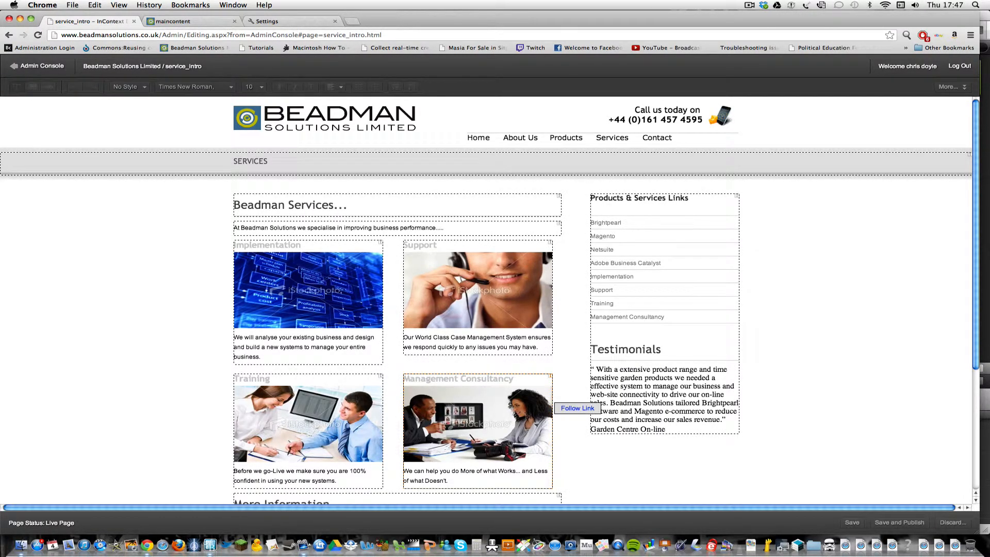
{"action": "left_click", "coordinate": [568, 409]}
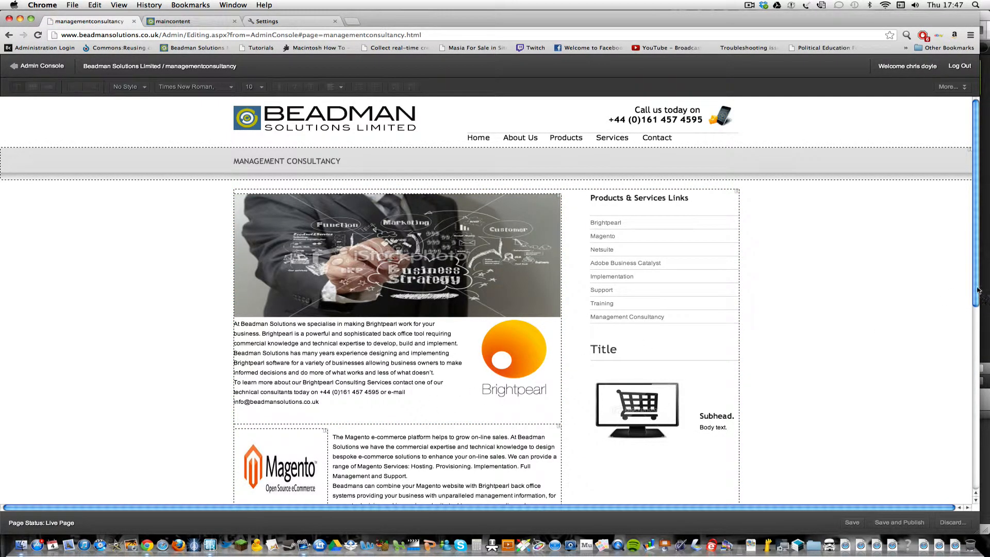
- Remove the surplus blank lines above the free consultation heading and below its contact line, undoing the deletion that alters the heading's formatting
{"action": "left_click_drag", "start_coordinate": [978, 290], "coordinate": [968, 430]}
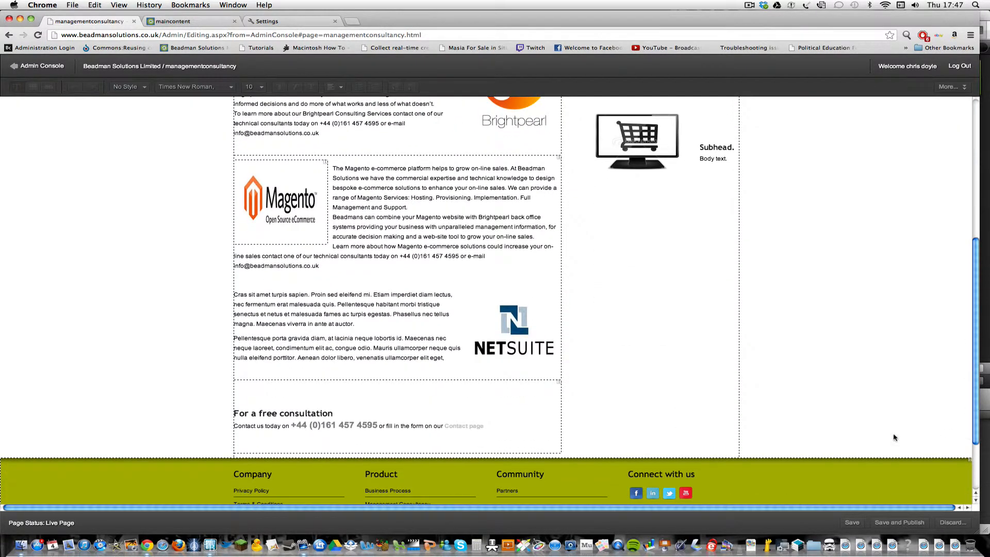
{"action": "left_click", "coordinate": [236, 413]}
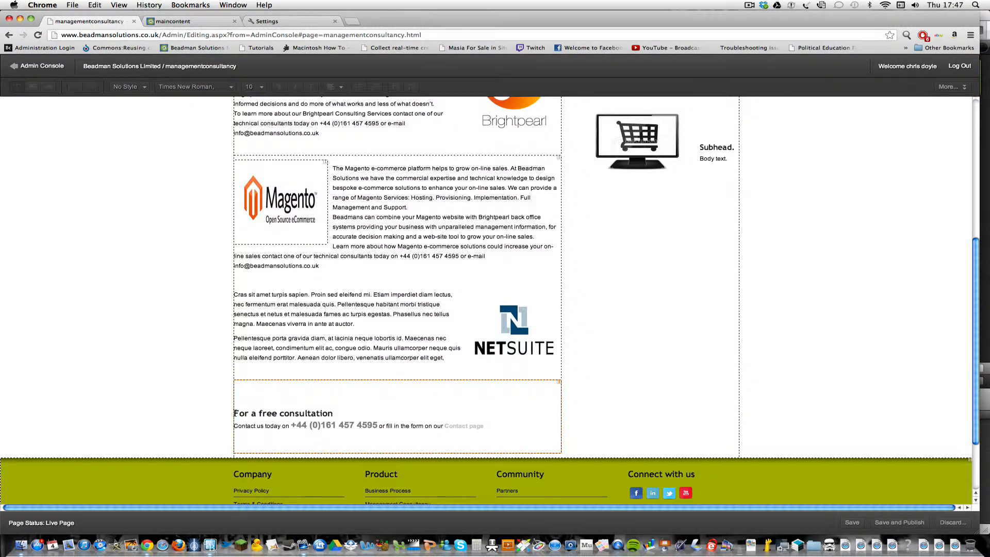
{"action": "left_click", "coordinate": [262, 416]}
{"action": "key", "text": "BackSpace"}
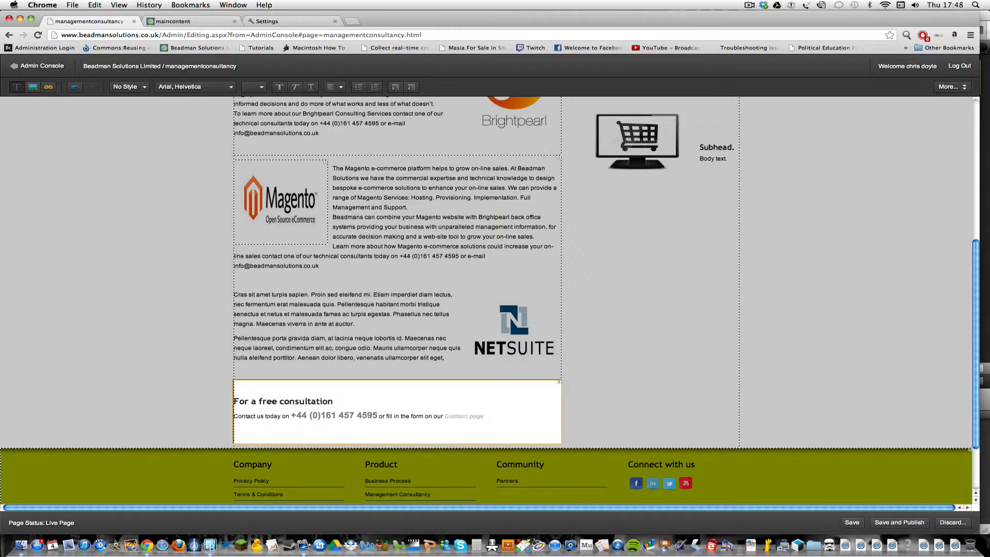
{"action": "key", "text": "BackSpace"}
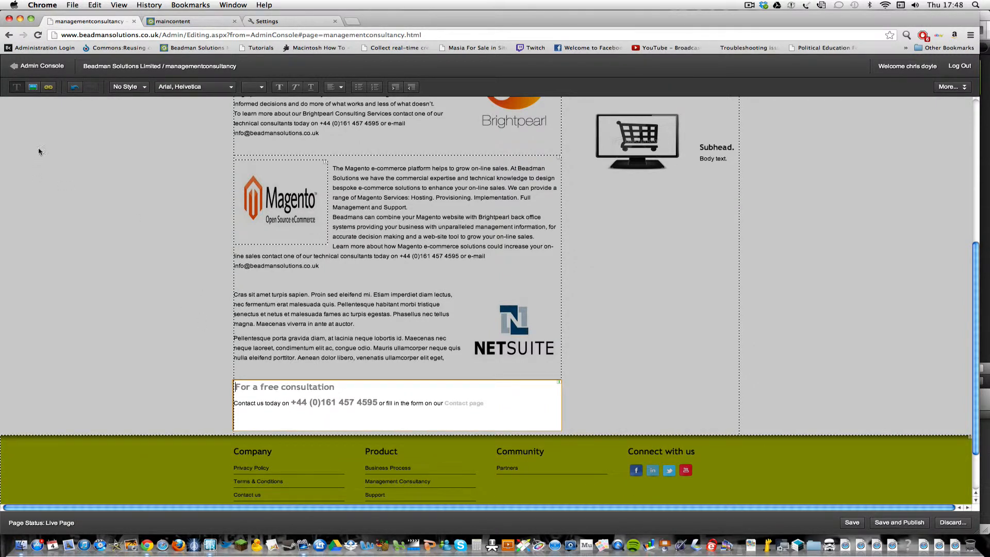
{"action": "left_click", "coordinate": [75, 87]}
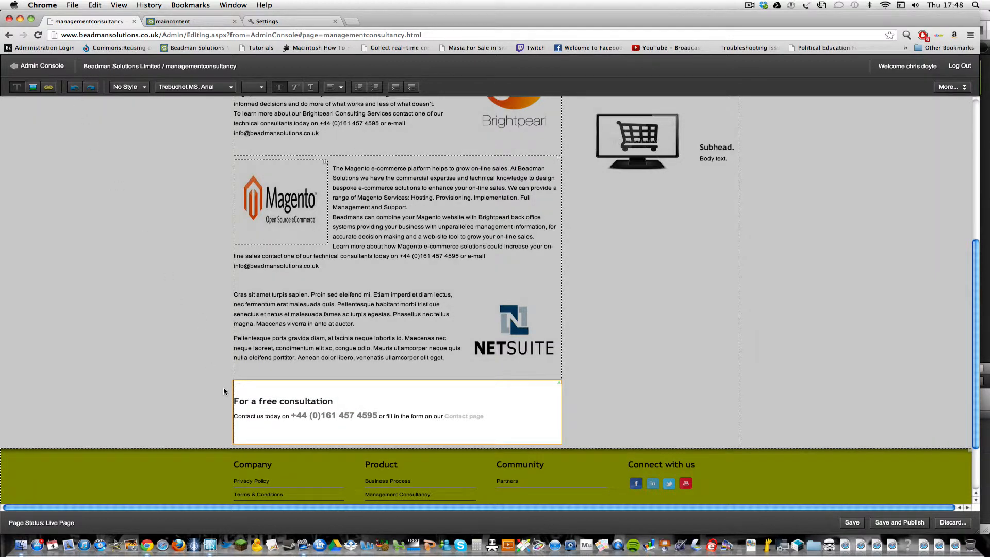
{"action": "key", "text": "BackSpace"}
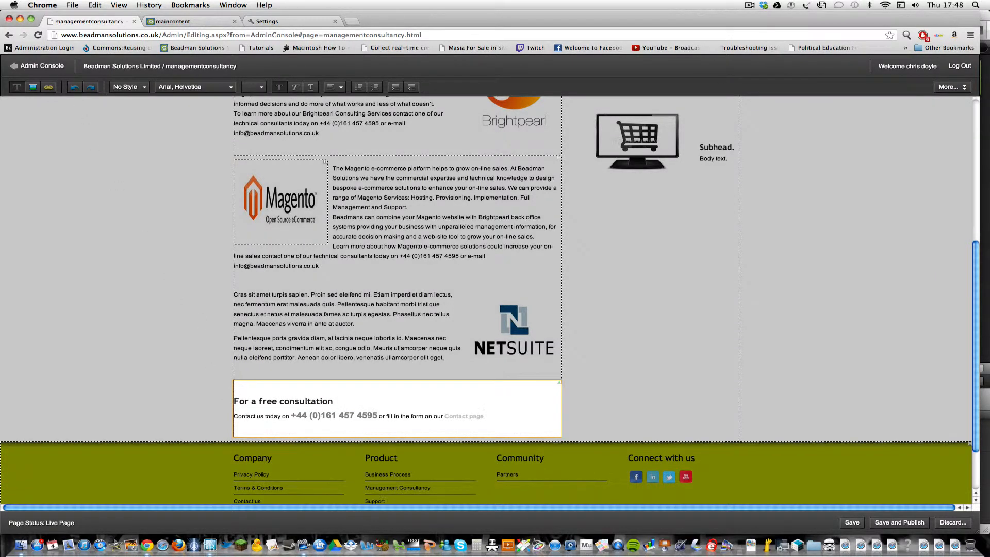
{"action": "key", "text": "BackSpace"}
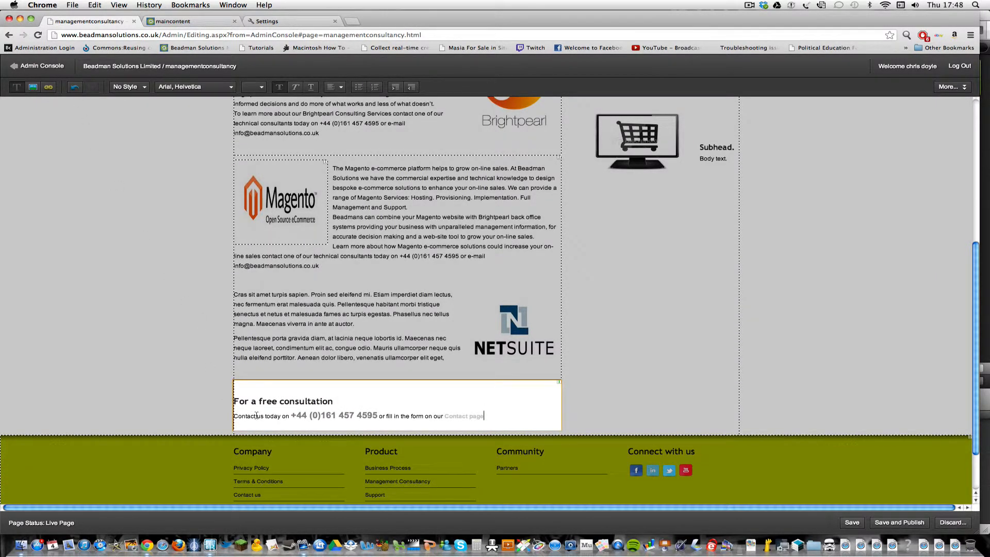
- Delete the blank lines after the Netsuite and Brightpearl texts and above the Cras sit amet paragraph, restoring the Netsuite text's final comma
{"action": "left_click", "coordinate": [249, 373]}
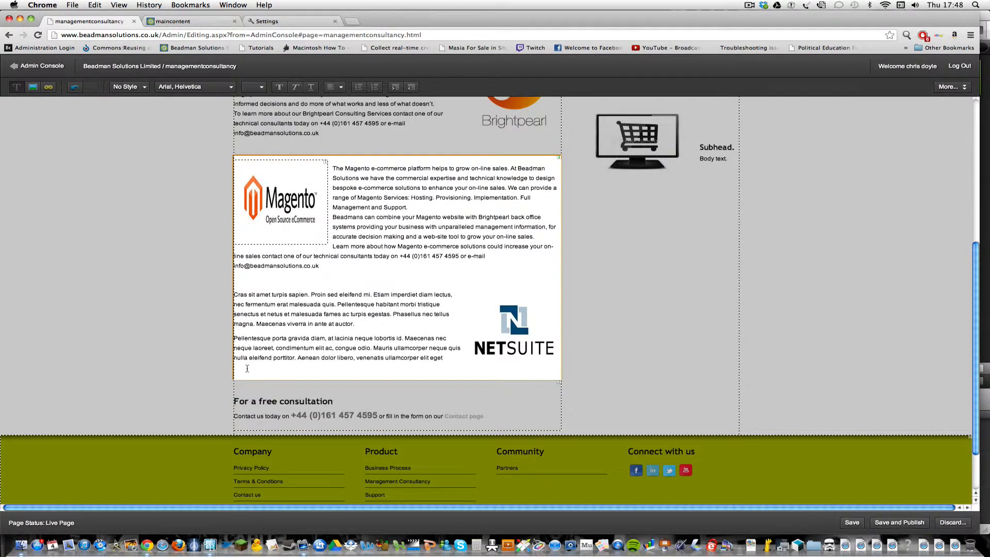
{"action": "left_click", "coordinate": [75, 88]}
{"action": "key", "text": "BackSpace"}
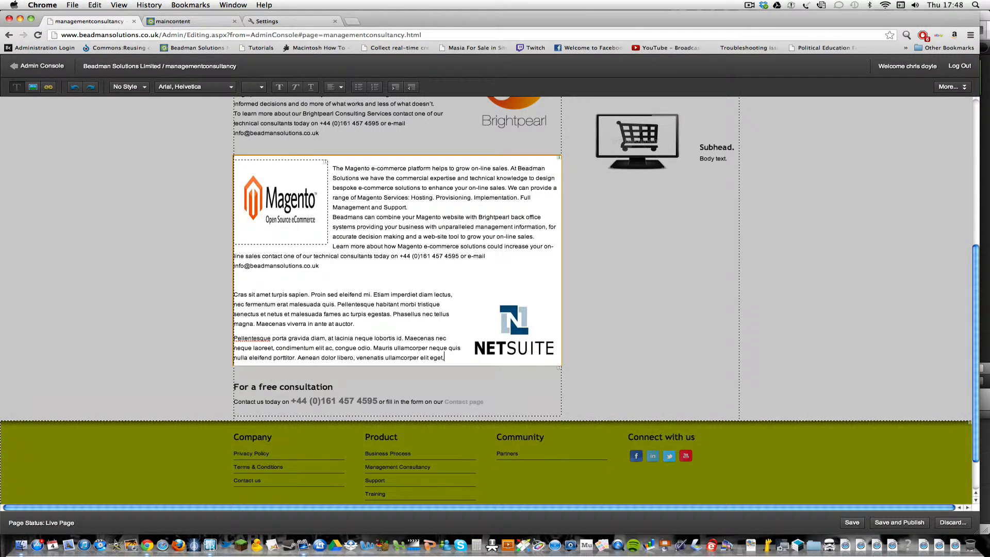
{"action": "left_click", "coordinate": [258, 284]}
{"action": "key", "text": "BackSpace"}
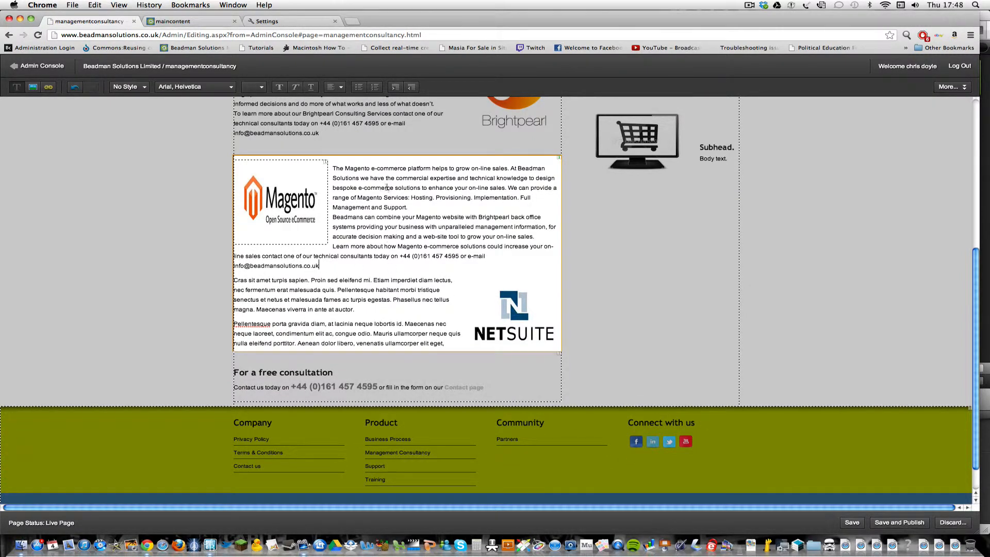
{"action": "left_click", "coordinate": [284, 146]}
{"action": "key", "text": "BackSpace"}
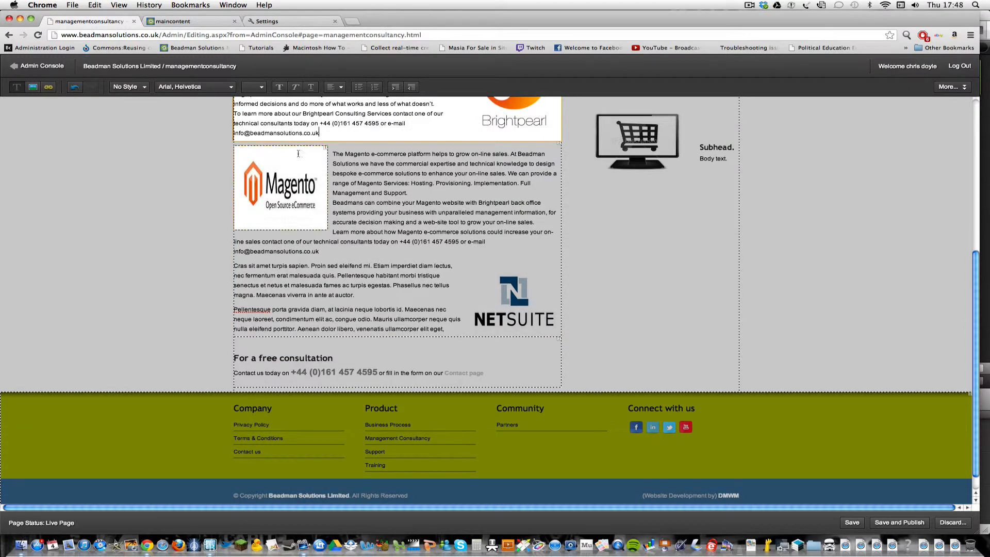
- Separate the Brightpearl text into three paragraphs with blank lines before "Beadman Solutions has many years" and "To learn more"
{"action": "scroll", "coordinate": [462, 195], "scroll_direction": "up", "scroll_amount": 4}
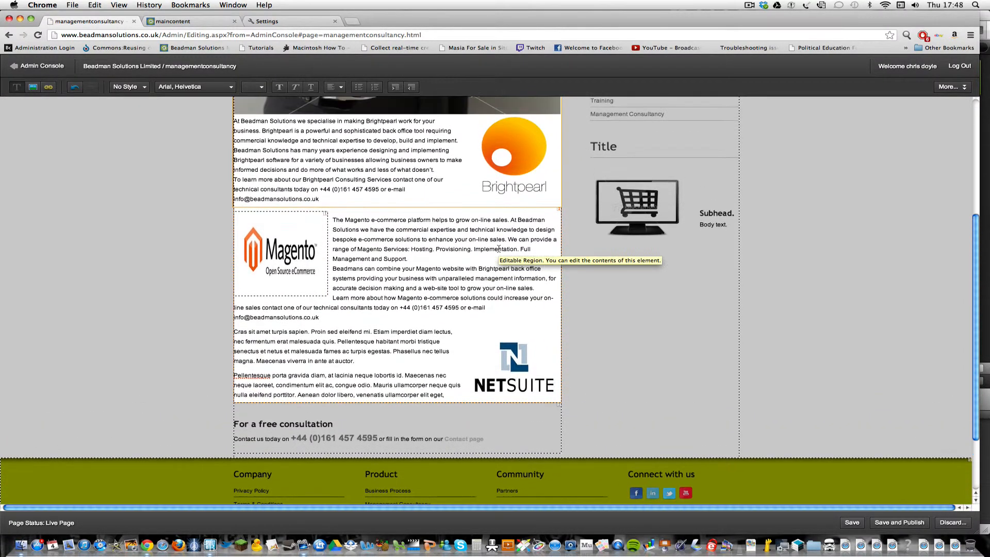
{"action": "left_click", "coordinate": [463, 178]}
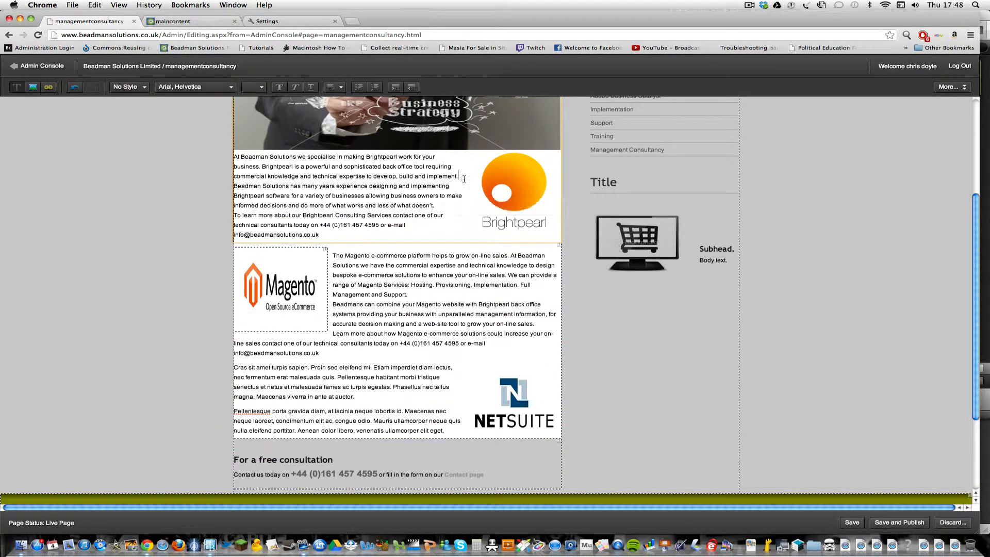
{"action": "key", "text": "Return"}
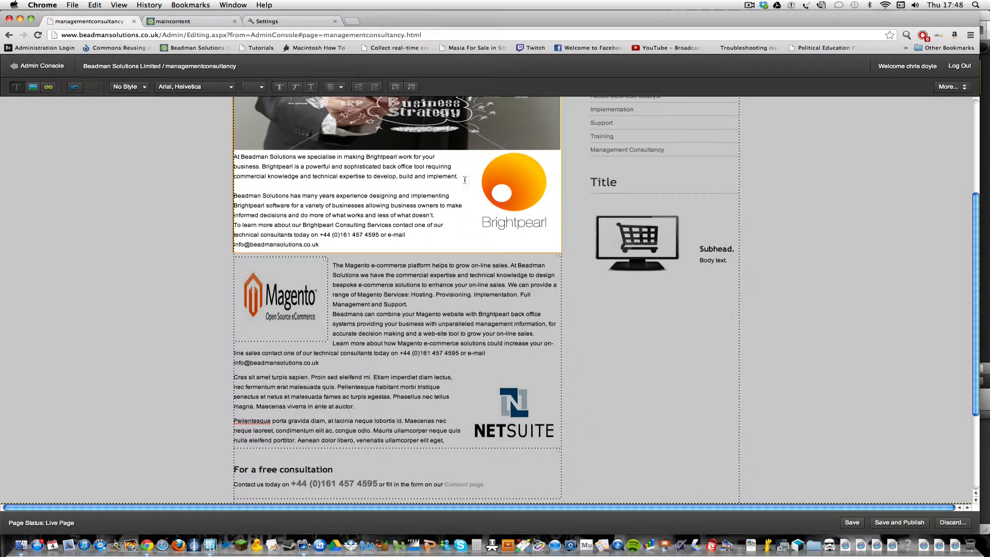
{"action": "left_click", "coordinate": [442, 216]}
{"action": "key", "text": "Return"}
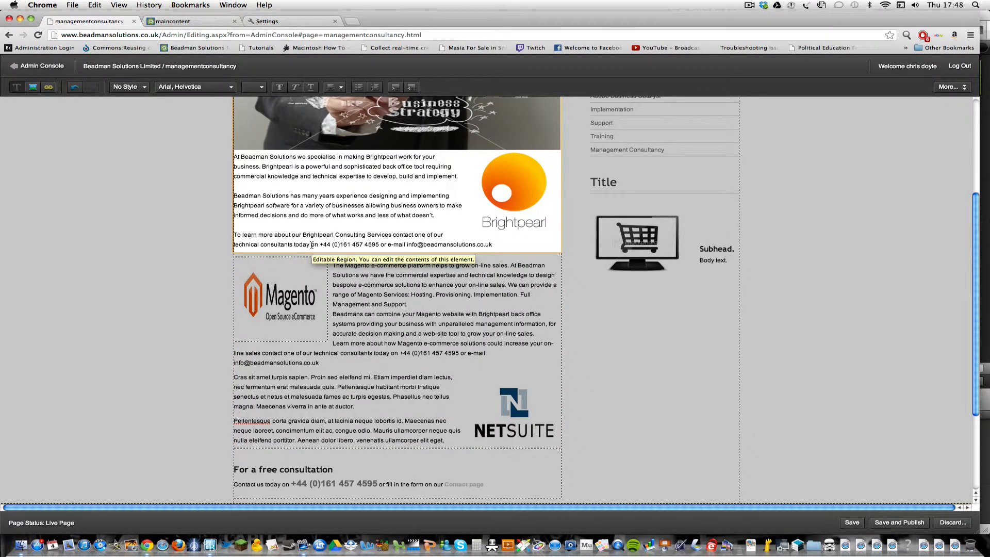
- Remove the phone and e-mail details from the Brightpearl and Magento closing sentences so each ends with "today."
{"action": "left_click_drag", "start_coordinate": [310, 245], "coordinate": [474, 250]}
{"action": "key", "text": "BackSpace"}
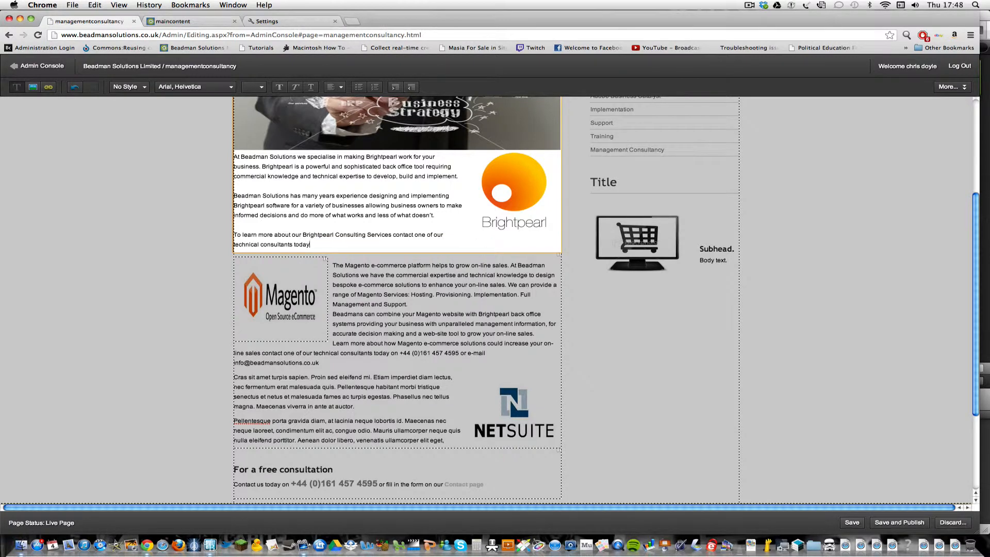
{"action": "type", "text": "."}
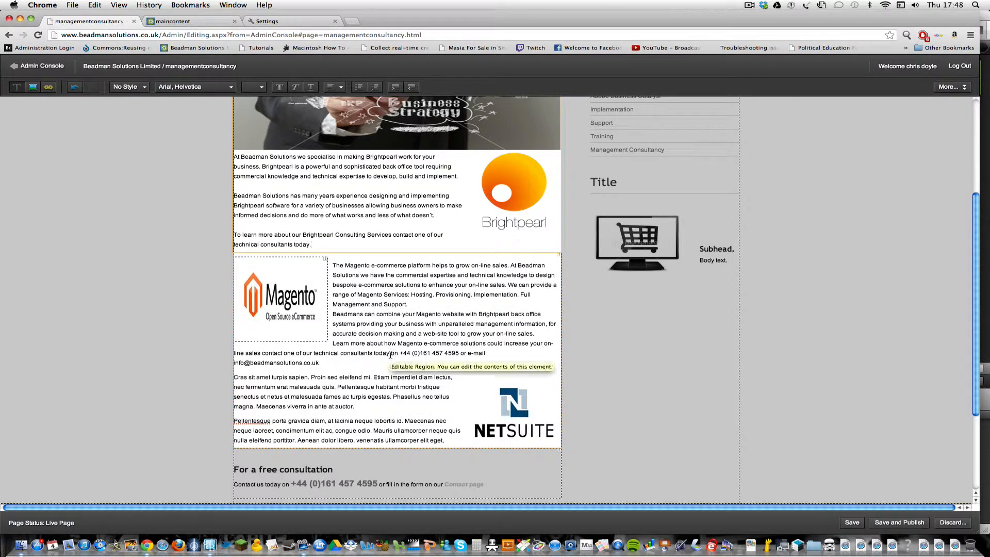
{"action": "left_click_drag", "start_coordinate": [392, 355], "coordinate": [331, 363]}
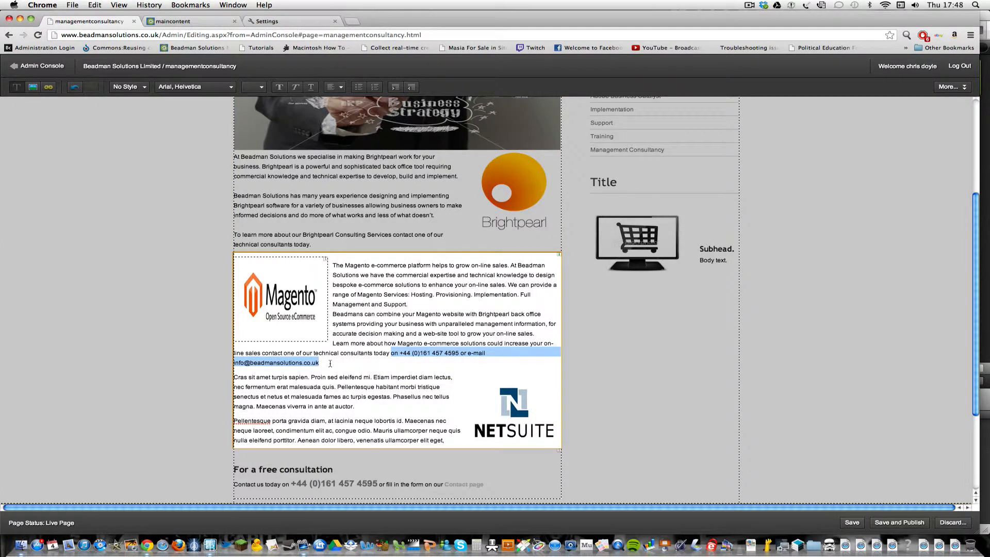
{"action": "key", "text": "BackSpace"}
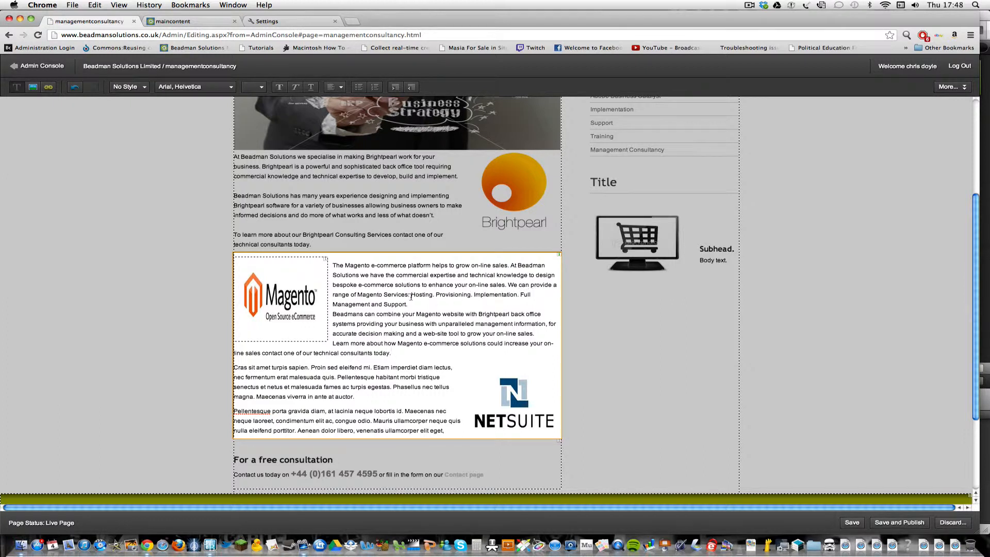
- Put Hosting, Provisioning, Implementation, and Full Management and Support on separate lines in the Magento text, adding a blank line after them
{"action": "key", "text": "Return"}
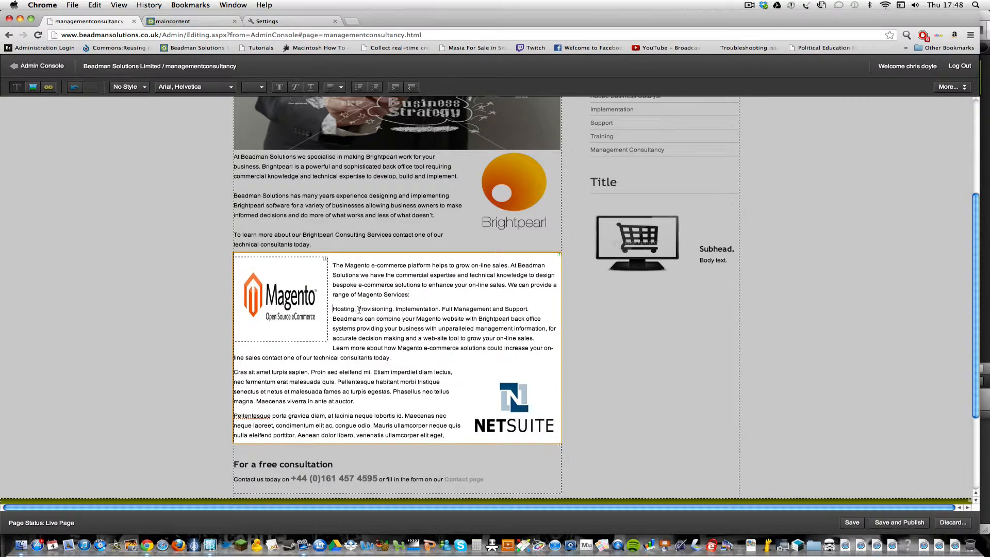
{"action": "key", "text": "Return"}
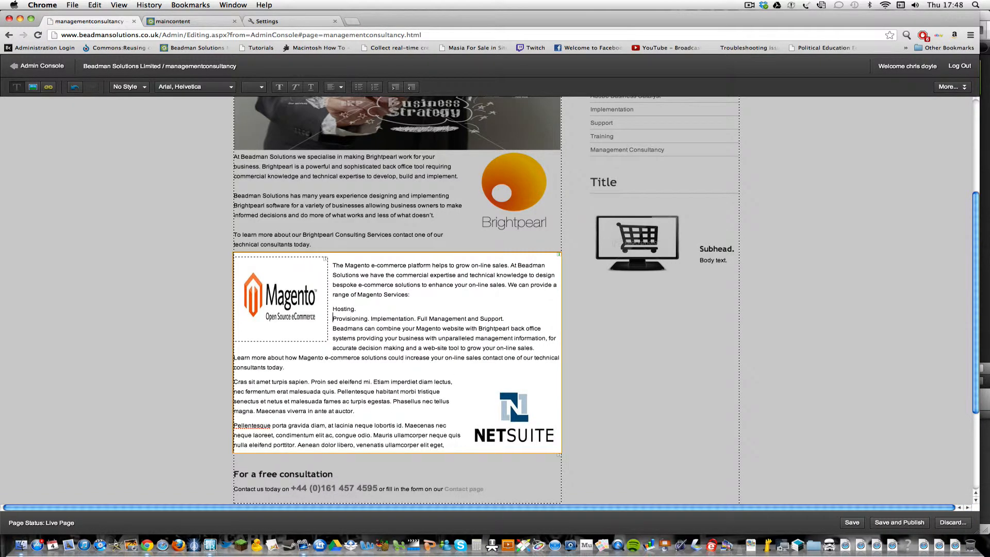
{"action": "key", "text": "Return"}
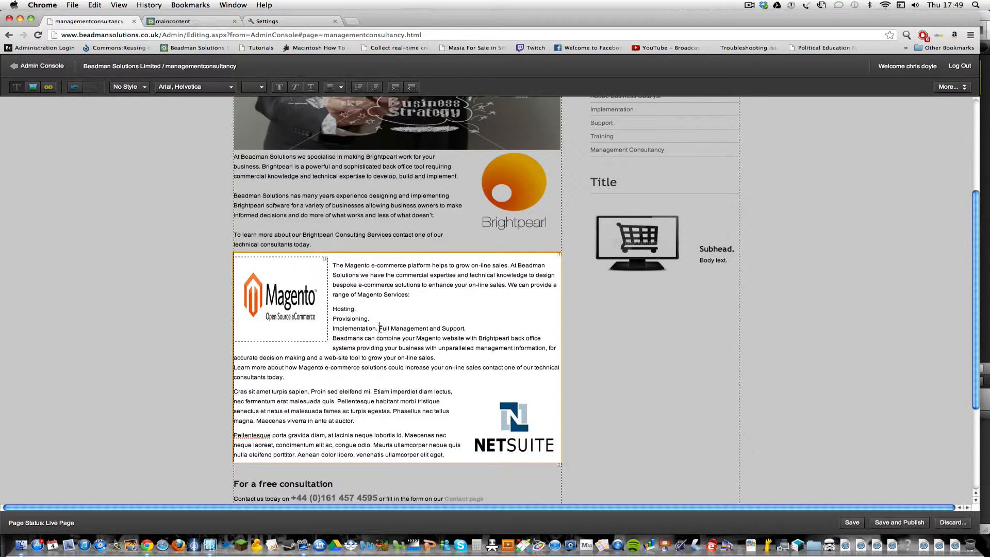
{"action": "key", "text": "Return"}
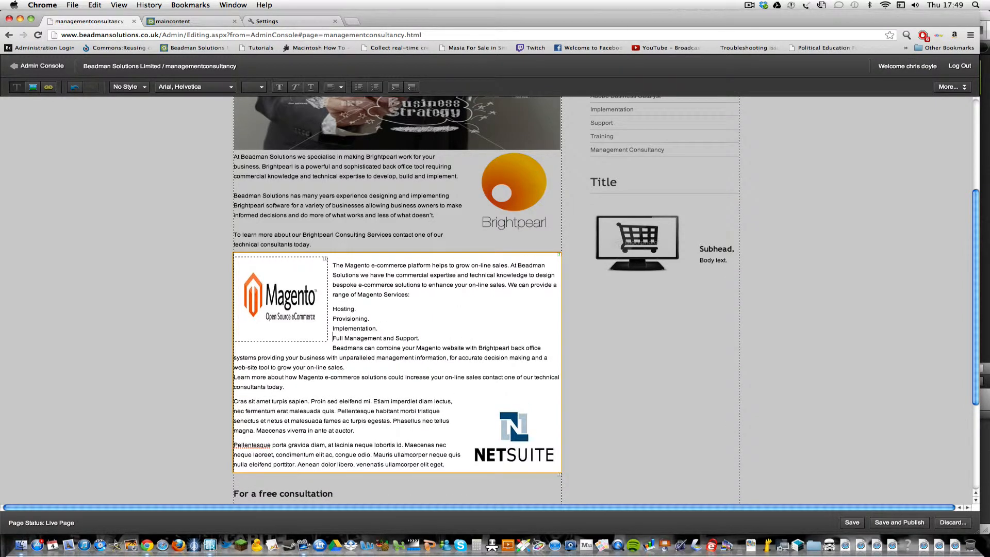
{"action": "left_click", "coordinate": [421, 340]}
{"action": "key", "text": "Return"}
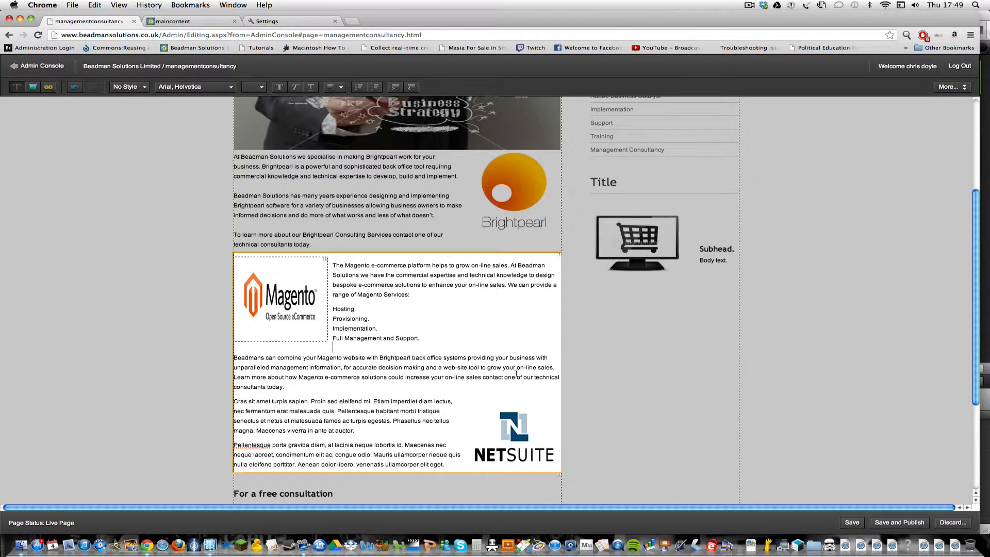
- Start a new paragraph at "Learn more about how Magento" with a blank line before it, and save and publish the page
{"action": "left_click", "coordinate": [555, 367]}
{"action": "key", "text": "Return"}
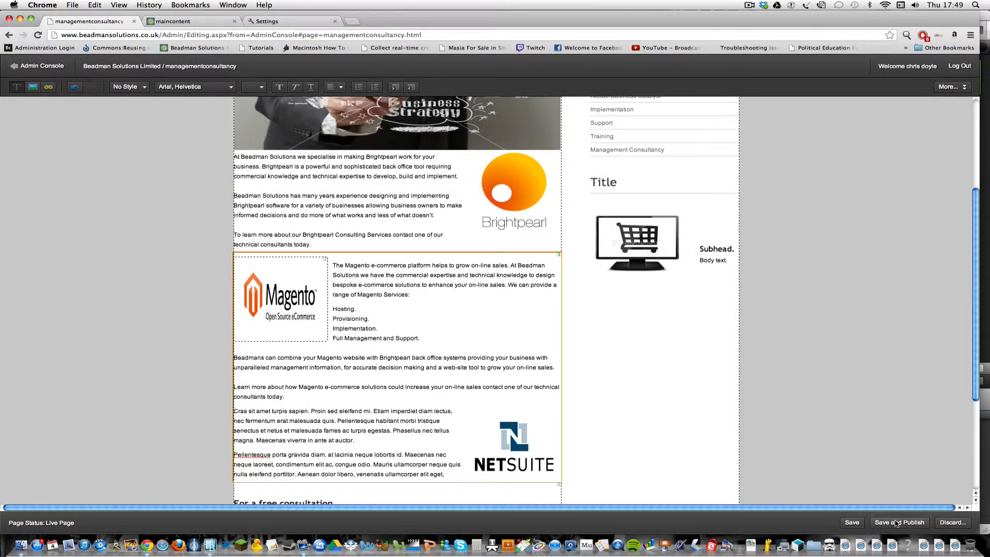
{"action": "left_click", "coordinate": [888, 522]}
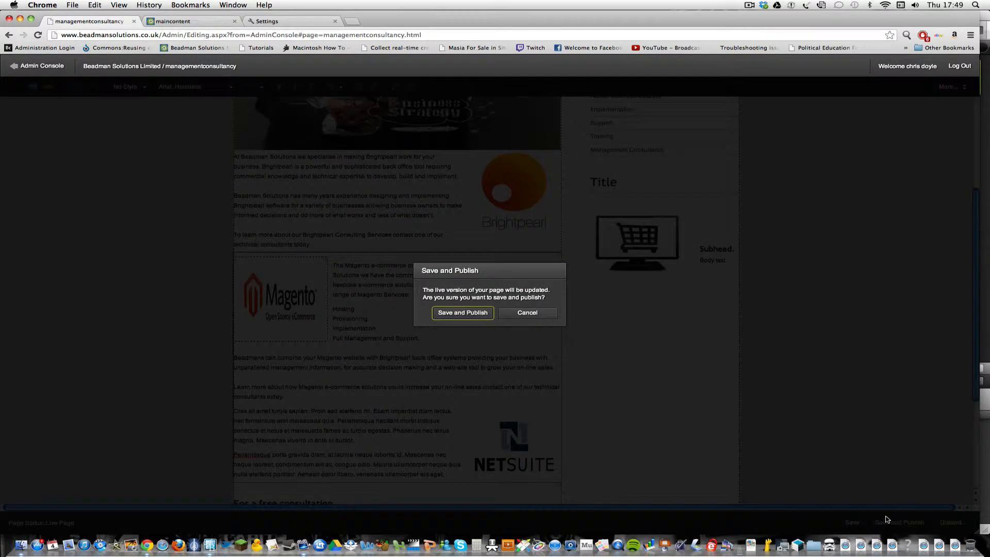
{"action": "left_click", "coordinate": [467, 312]}
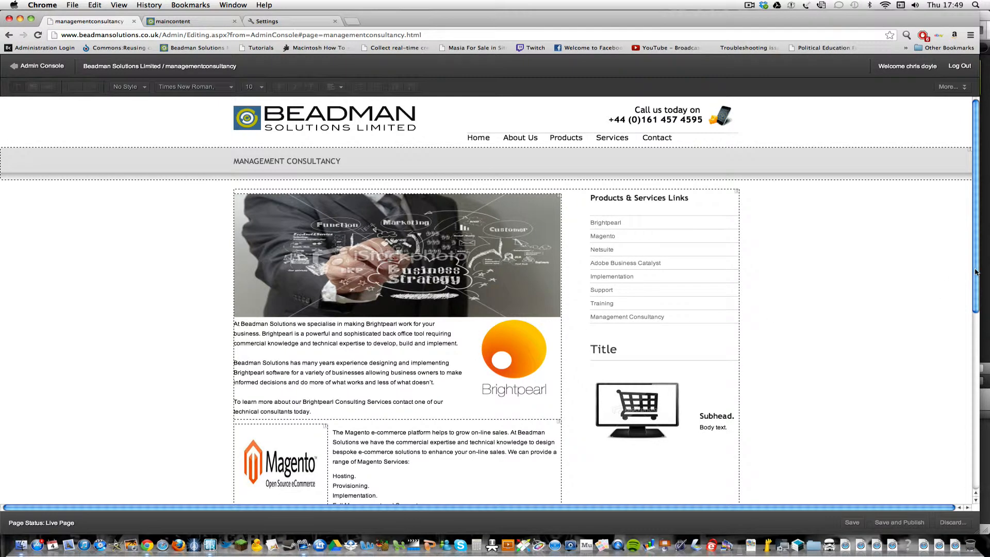
- Remove the extra space above the Magento text's opening sentence, and save and publish the page again
{"action": "left_click_drag", "start_coordinate": [974, 271], "coordinate": [974, 378]}
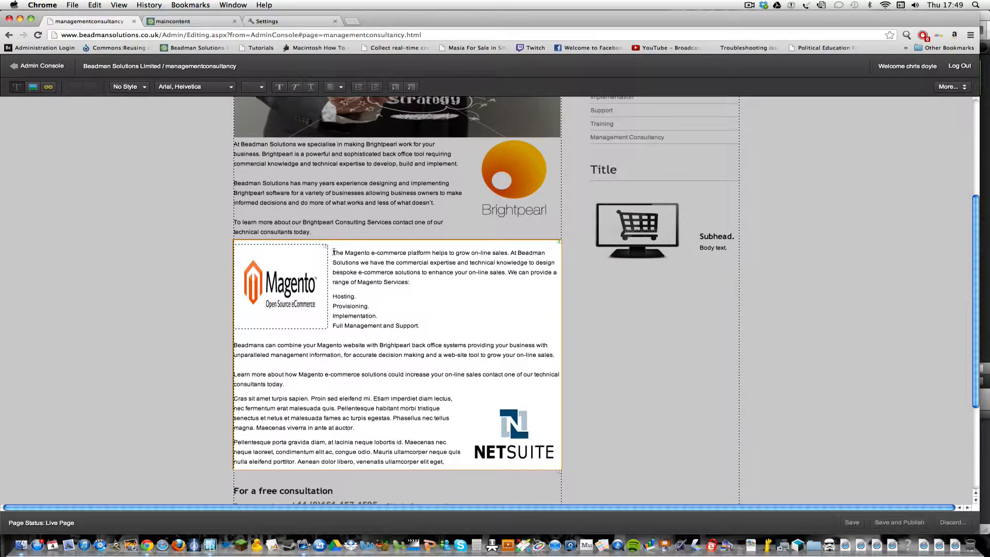
{"action": "key", "text": "BackSpace"}
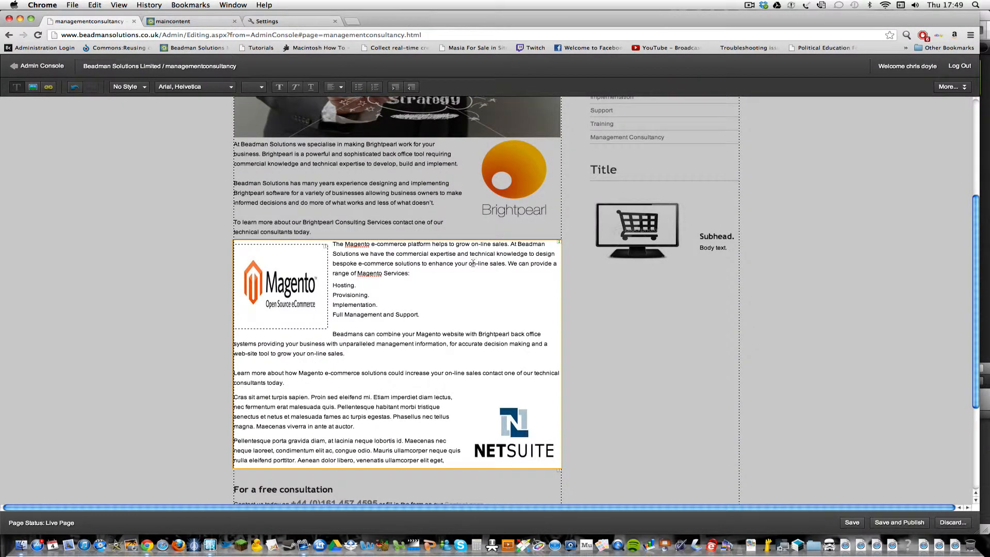
{"action": "left_click", "coordinate": [889, 526]}
{"action": "left_click", "coordinate": [478, 314]}
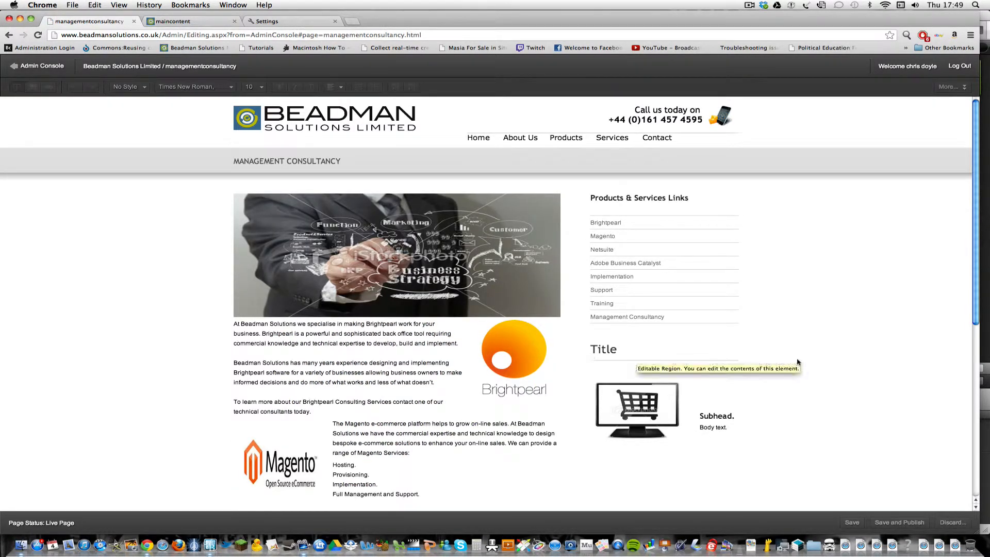
- Replace the banner image with management_consultancy_634x266.jpg from the site's images/istockphoto_watermared_samples folder
{"action": "scroll", "coordinate": [969, 342], "scroll_direction": "down", "scroll_amount": 3}
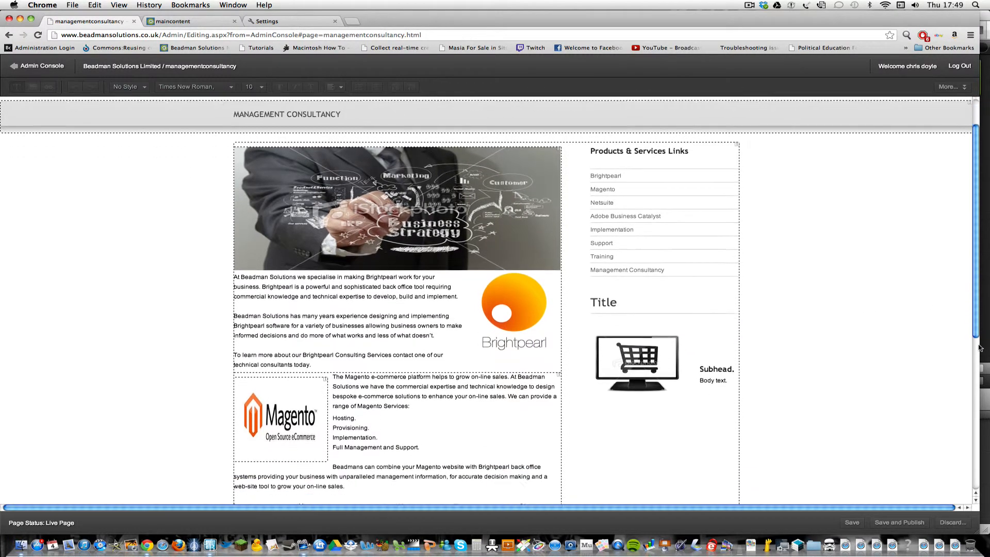
{"action": "left_click_drag", "start_coordinate": [980, 348], "coordinate": [974, 401]}
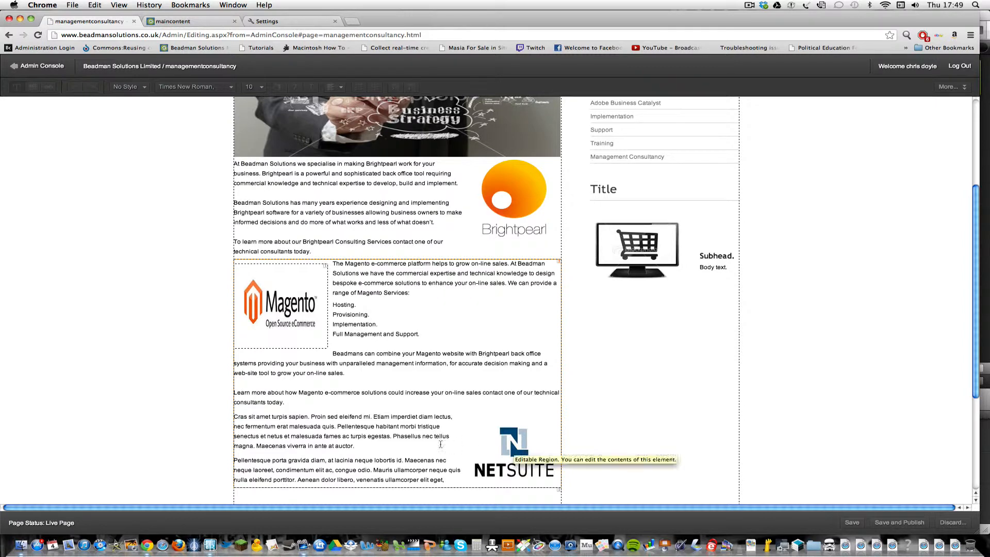
{"action": "scroll", "coordinate": [473, 277], "scroll_direction": "up", "scroll_amount": 3}
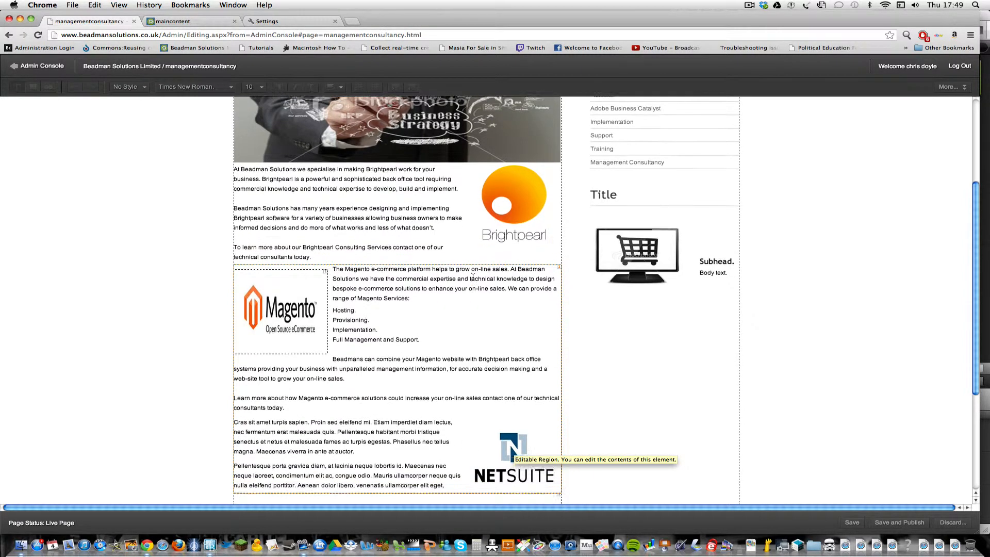
{"action": "left_click", "coordinate": [440, 220]}
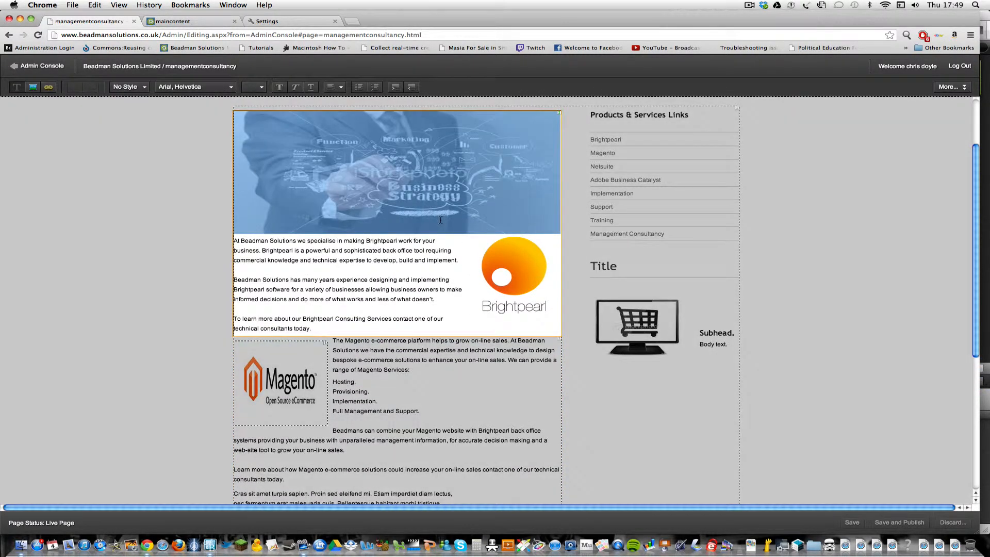
{"action": "left_click", "coordinate": [259, 111]}
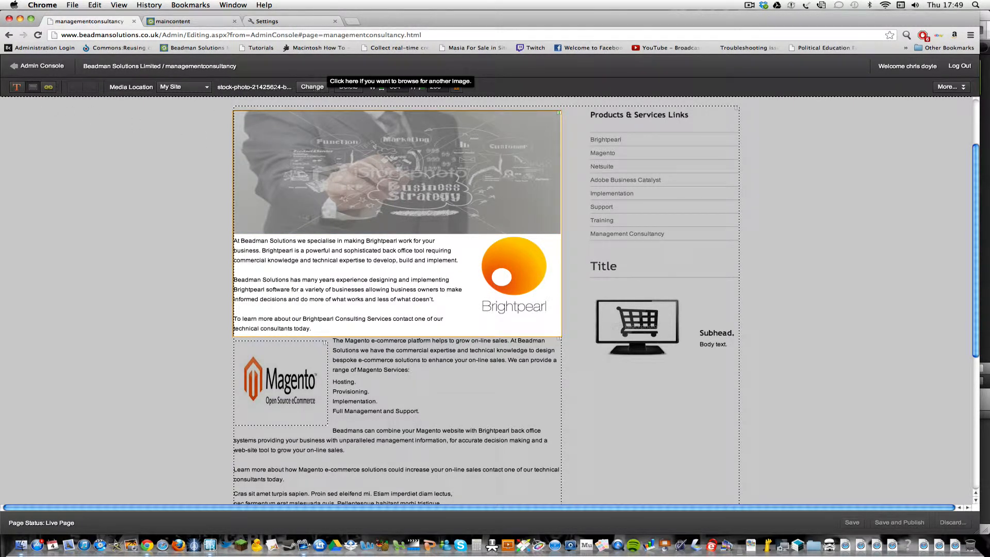
{"action": "left_click", "coordinate": [183, 88]}
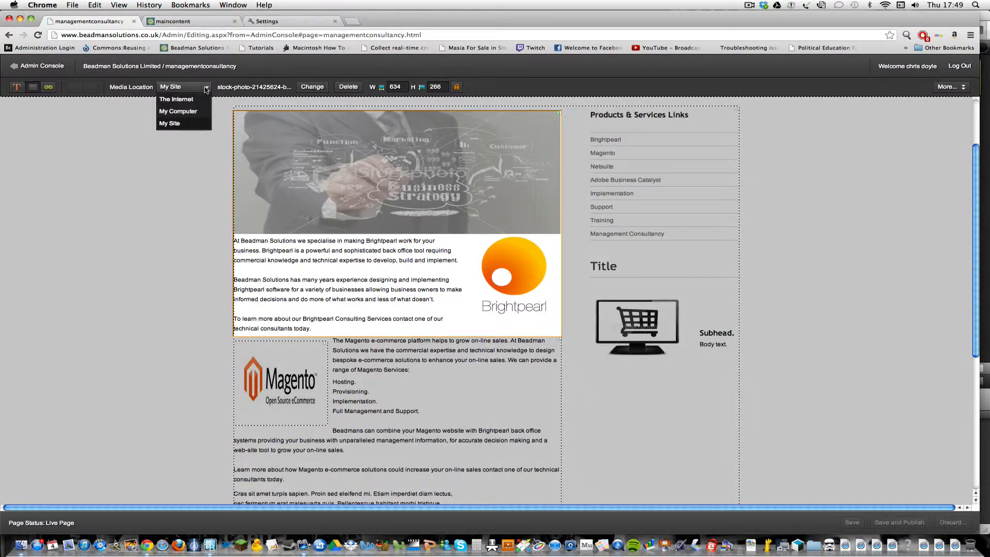
{"action": "left_click", "coordinate": [188, 124]}
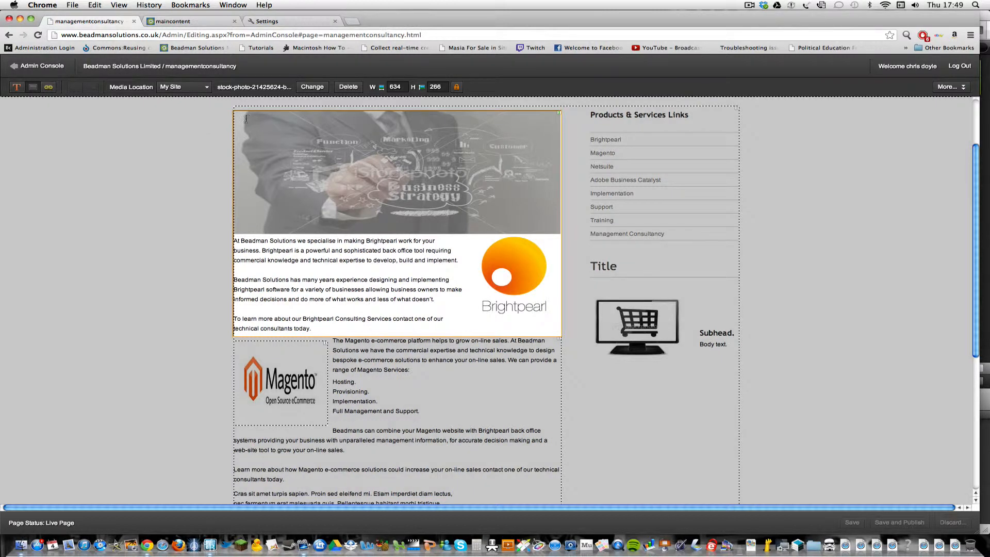
{"action": "left_click", "coordinate": [315, 90]}
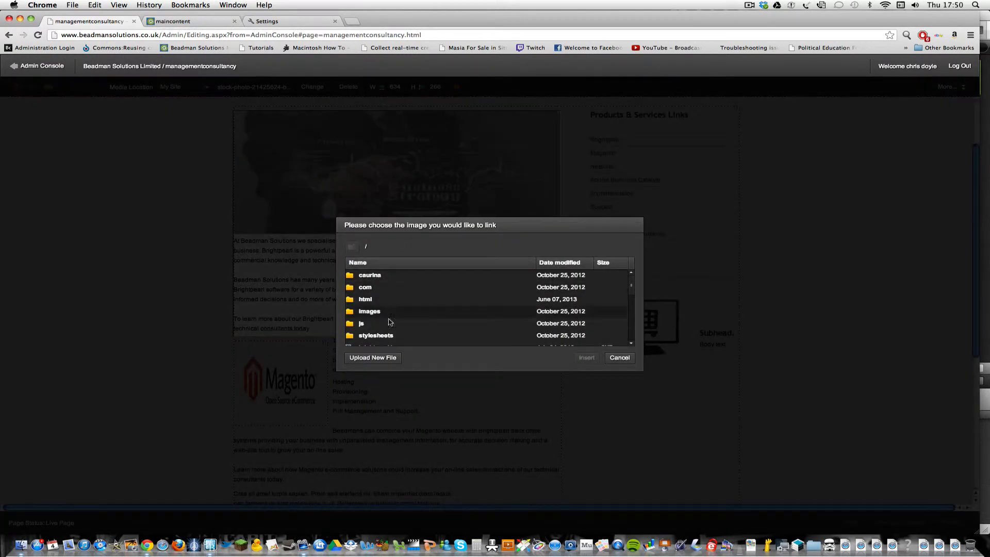
{"action": "double_click", "coordinate": [371, 312]}
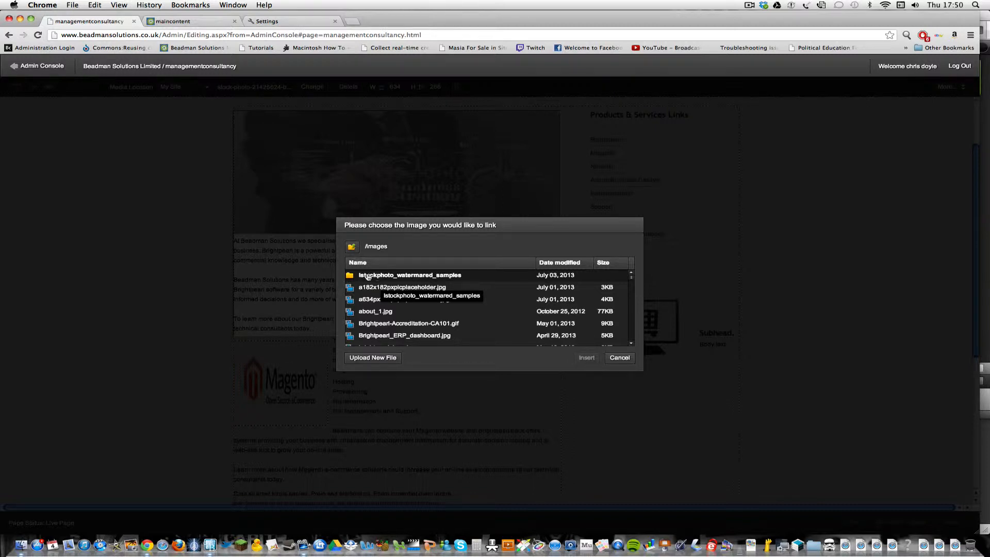
{"action": "left_click", "coordinate": [407, 277]}
{"action": "double_click", "coordinate": [406, 276]}
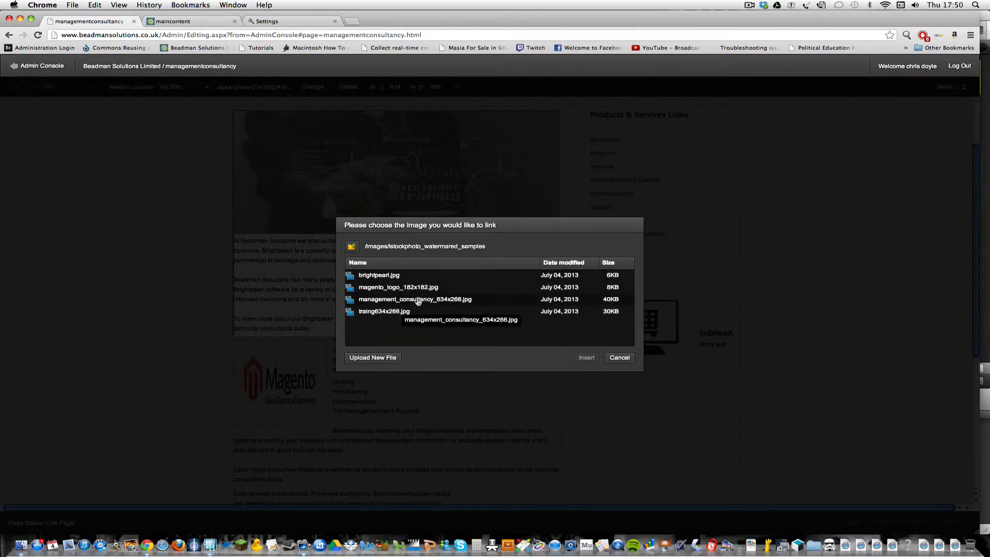
{"action": "left_click", "coordinate": [381, 300]}
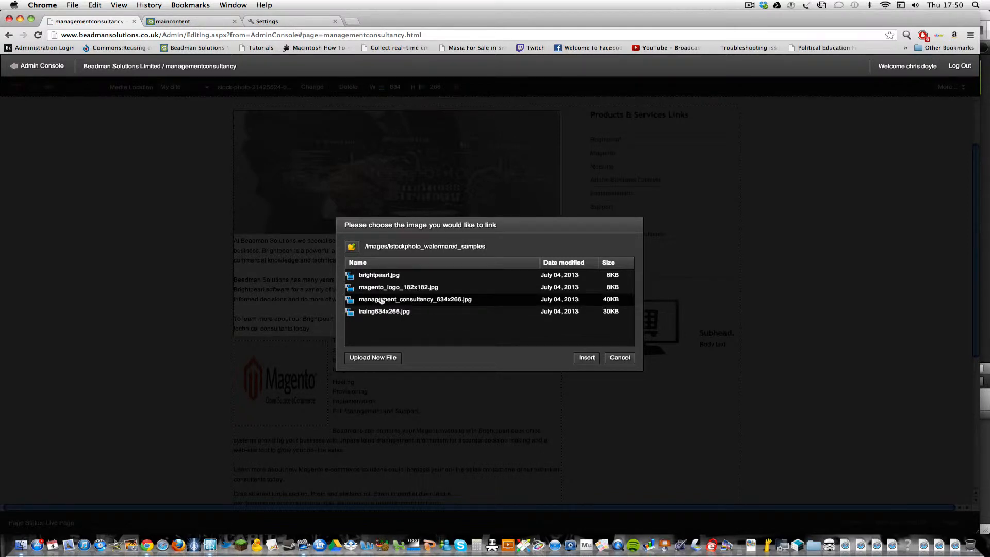
{"action": "double_click", "coordinate": [382, 301]}
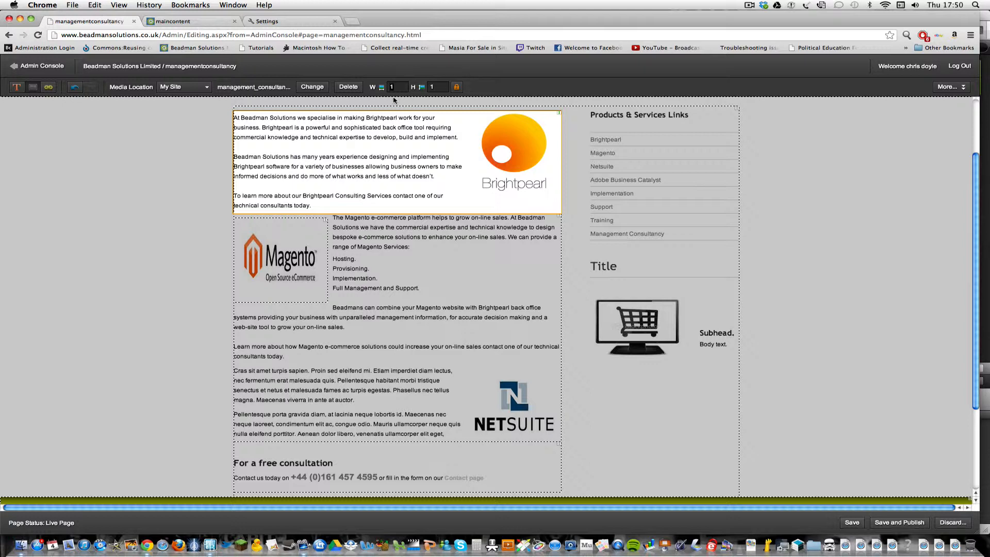
- Size the banner image to 634 by 266 pixels and insert a blank line between it and the Brightpearl text
{"action": "type", "text": "634"}
{"action": "key", "text": "Return"}
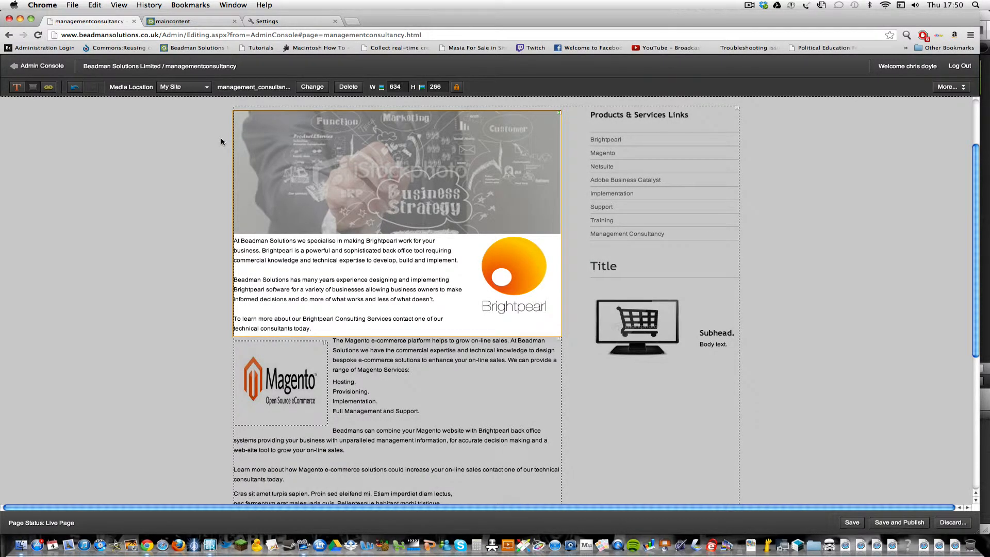
{"action": "left_click", "coordinate": [222, 141]}
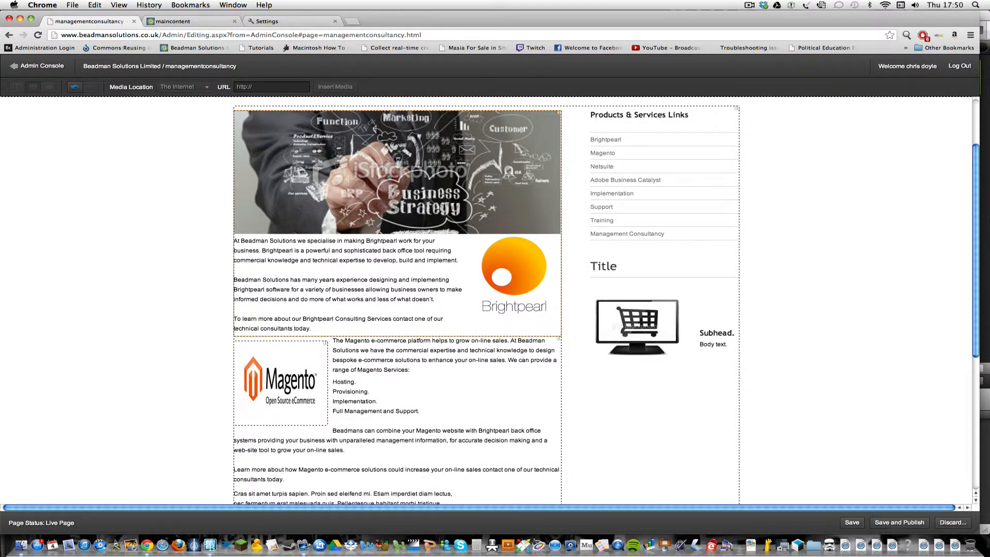
{"action": "left_click", "coordinate": [250, 240]}
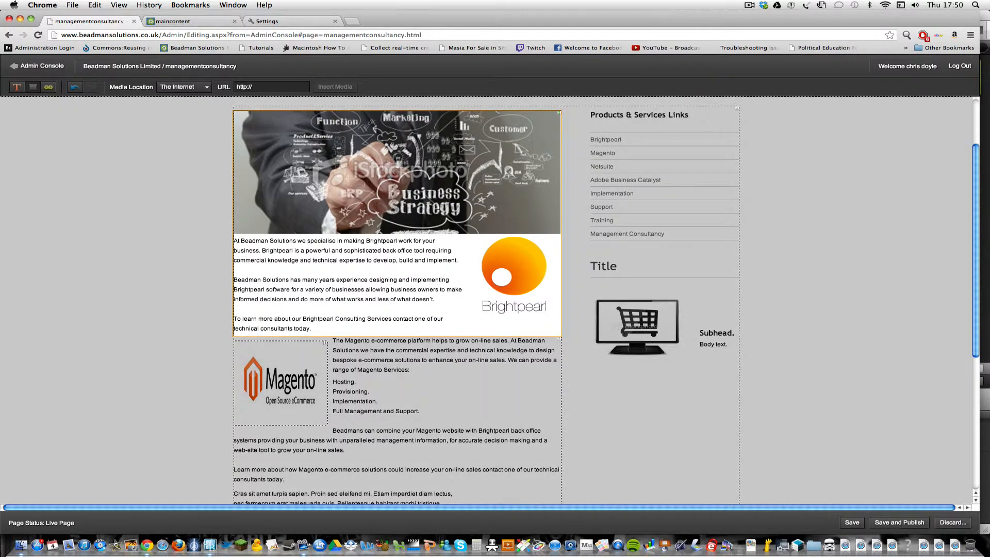
{"action": "key", "text": "Return"}
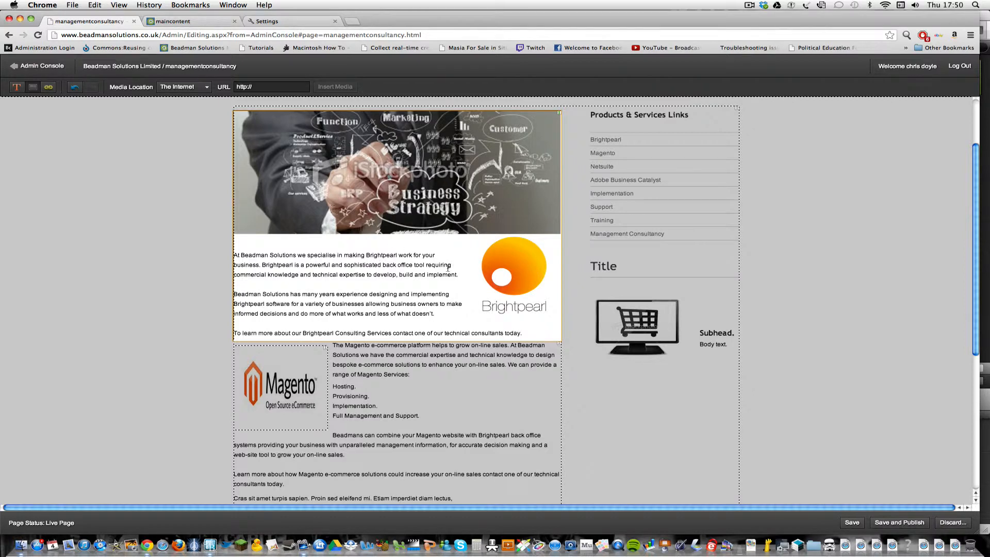
- Replace the Brightpearl logo with brightpearl.jpg from images/istockphoto_watermared_samples and set its width to 182 pixels
{"action": "left_click", "coordinate": [506, 275]}
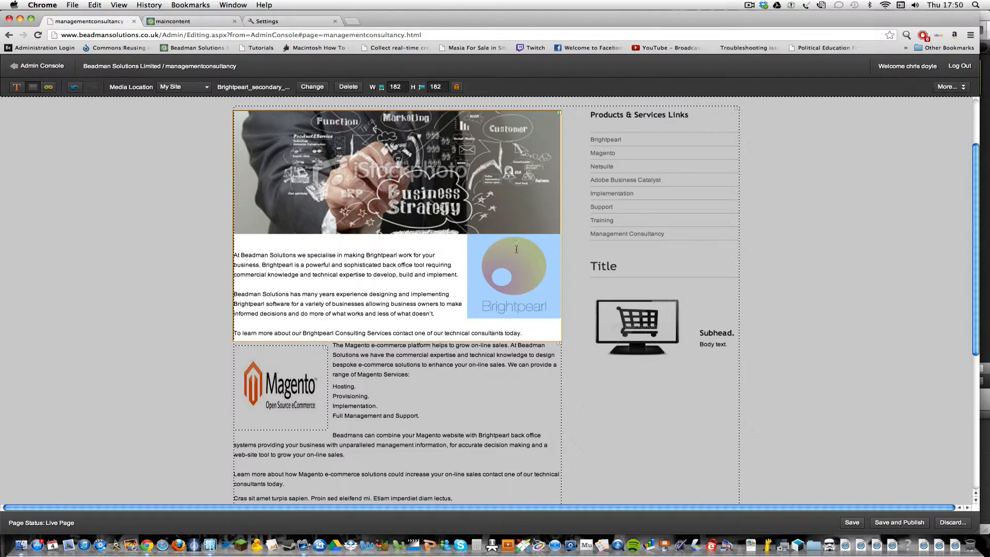
{"action": "left_click", "coordinate": [316, 90]}
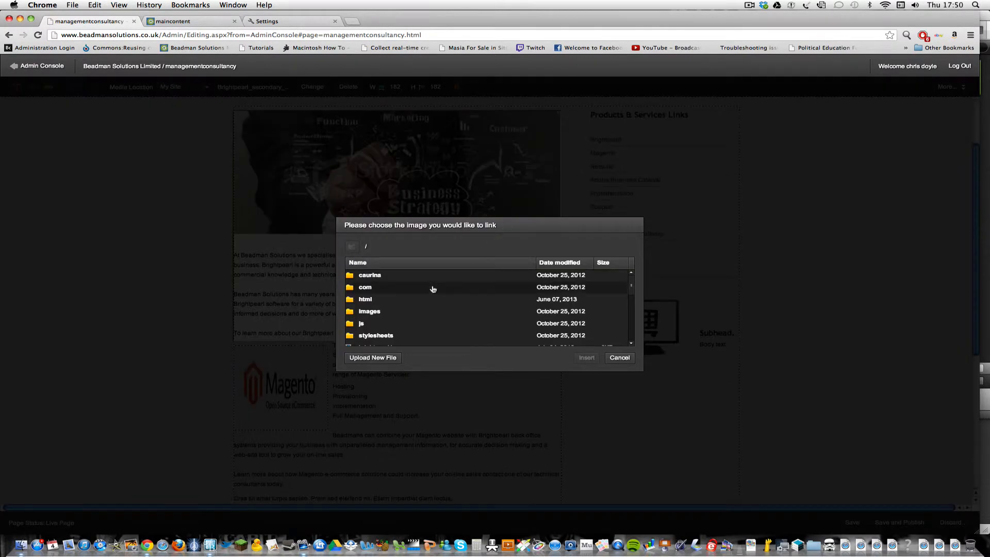
{"action": "double_click", "coordinate": [377, 312]}
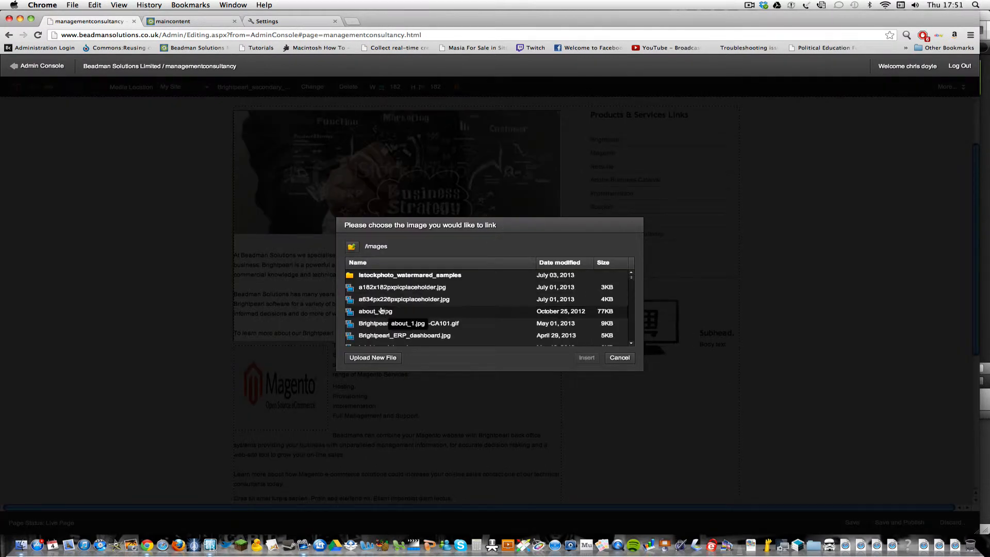
{"action": "double_click", "coordinate": [379, 276]}
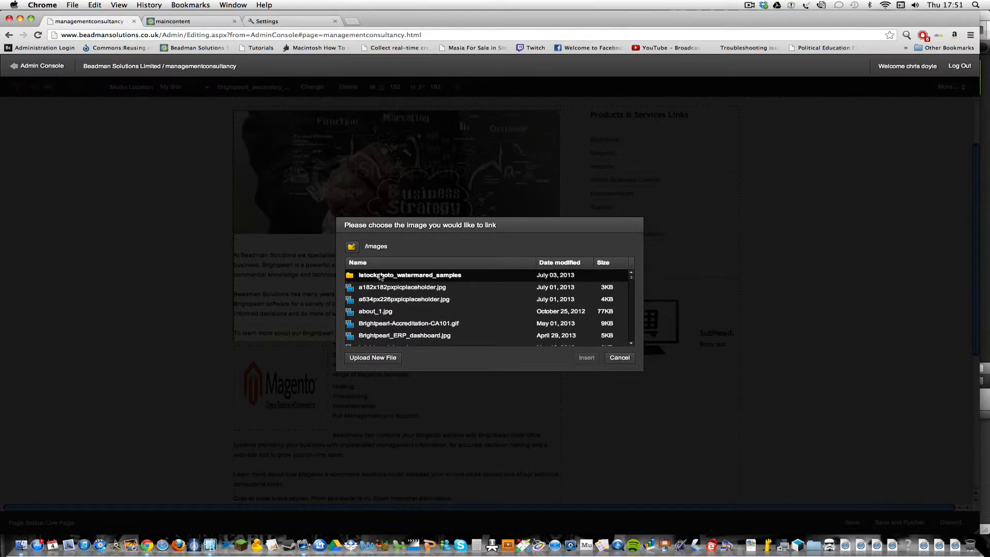
{"action": "double_click", "coordinate": [382, 277]}
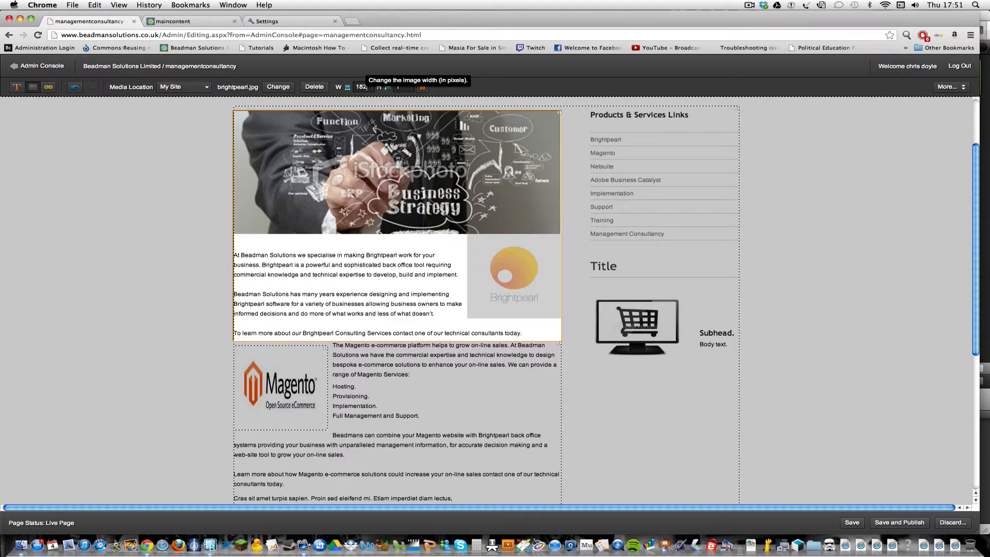
- Replace the Magento logo with magento_logo_182x182.jpg from images/istockphoto_watermared_samples, sized 182 by 182 pixels
{"action": "left_click", "coordinate": [294, 384]}
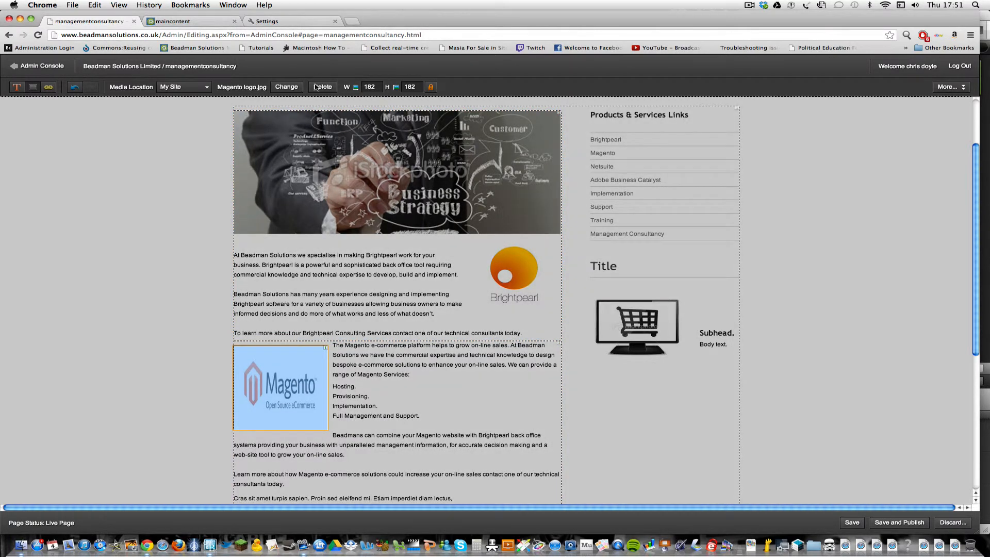
{"action": "left_click", "coordinate": [287, 87]}
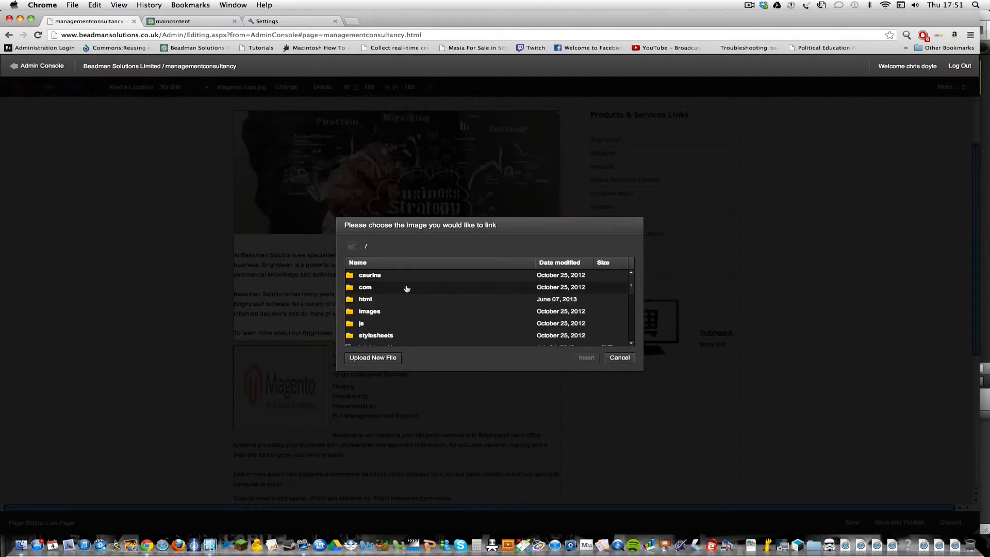
{"action": "left_click", "coordinate": [377, 310]}
{"action": "double_click", "coordinate": [376, 310]}
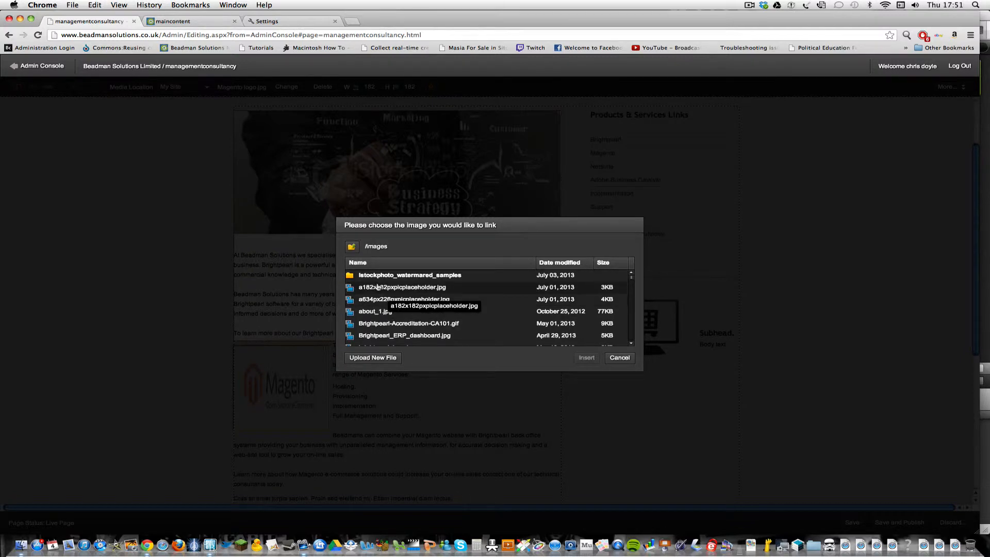
{"action": "double_click", "coordinate": [376, 277]}
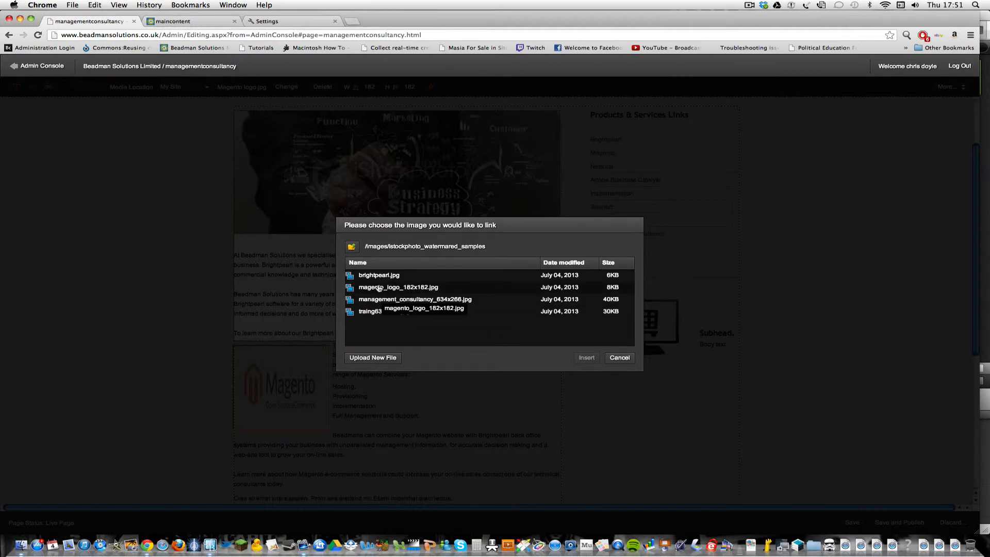
{"action": "double_click", "coordinate": [379, 288]}
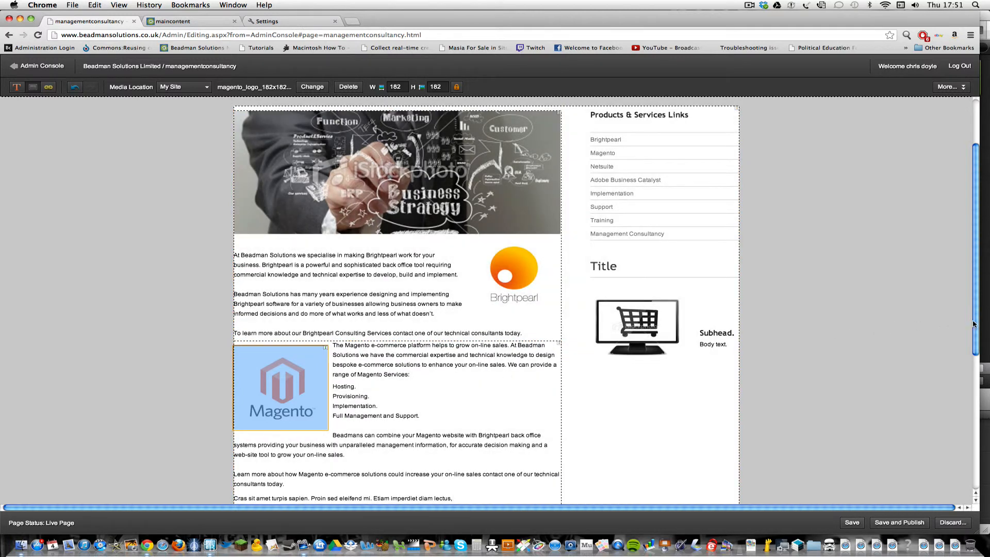
{"action": "scroll", "coordinate": [973, 324], "scroll_direction": "down", "scroll_amount": 5}
{"action": "left_click", "coordinate": [612, 367]}
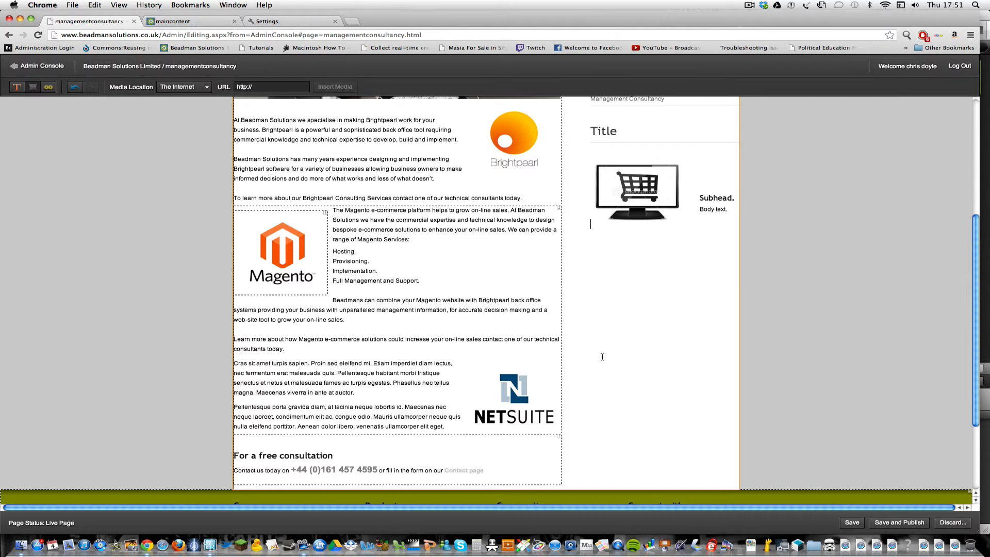
{"action": "scroll", "coordinate": [600, 354], "scroll_direction": "up", "scroll_amount": 2}
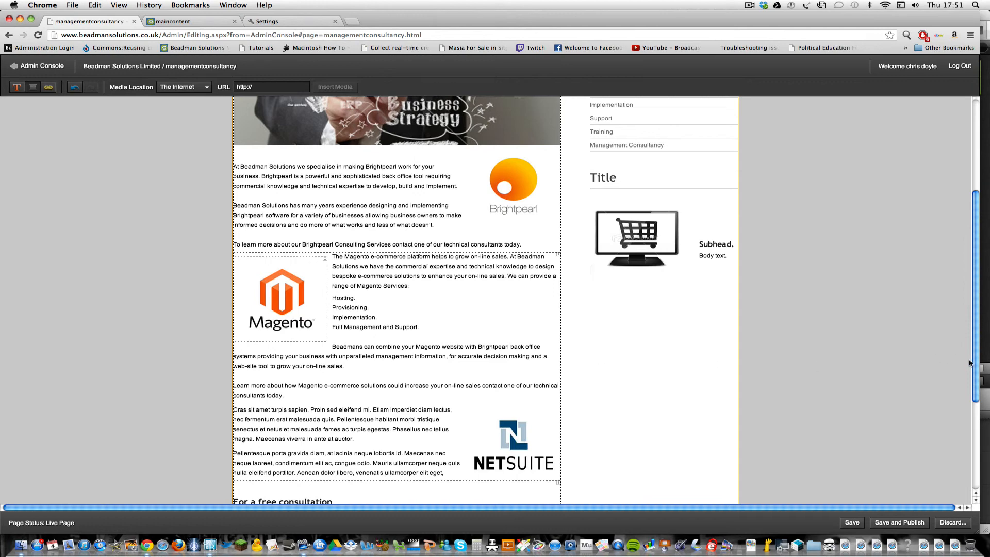
{"action": "left_click_drag", "start_coordinate": [972, 363], "coordinate": [974, 425]}
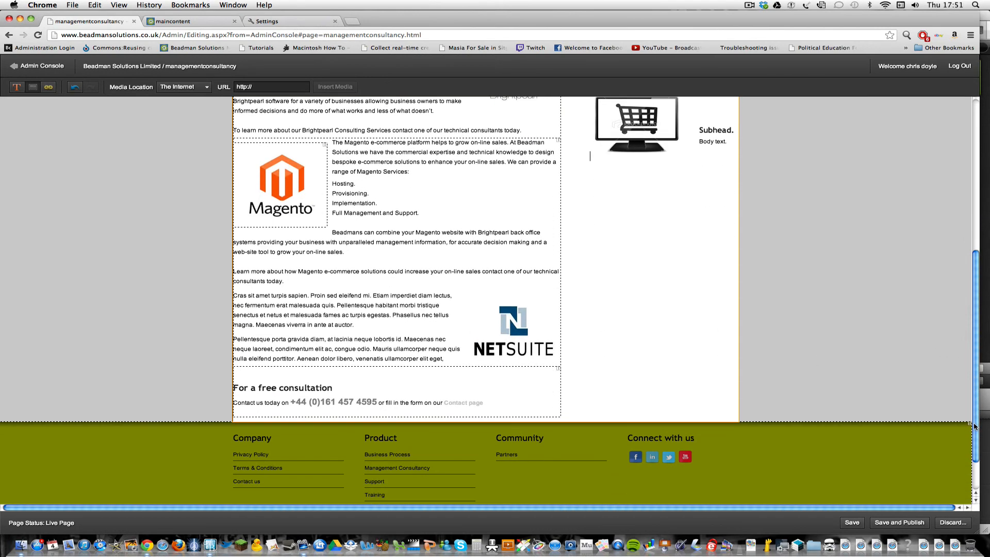